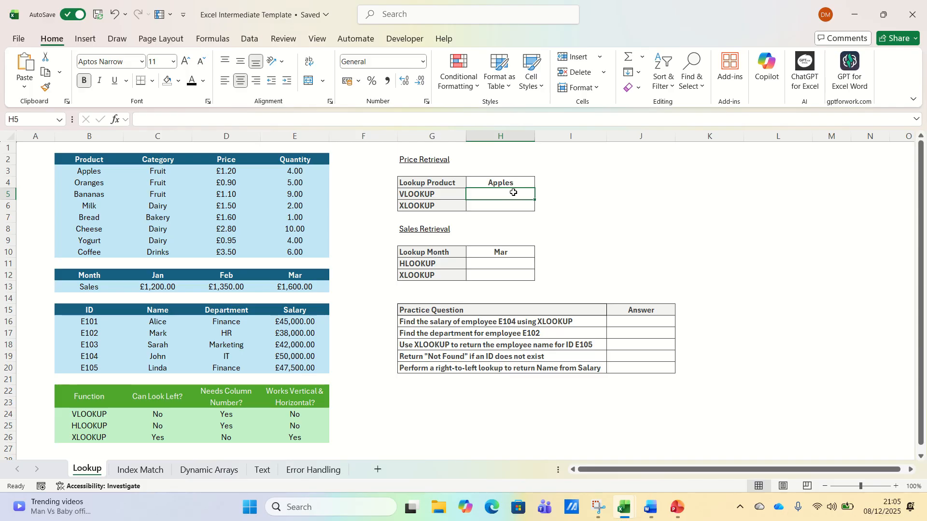
Step: In H5, enter =VLOOKUP(H4,B2:E10,3,FALSE) to retrieve the lookup product's price with an exact match
type("=VLOOKUP")
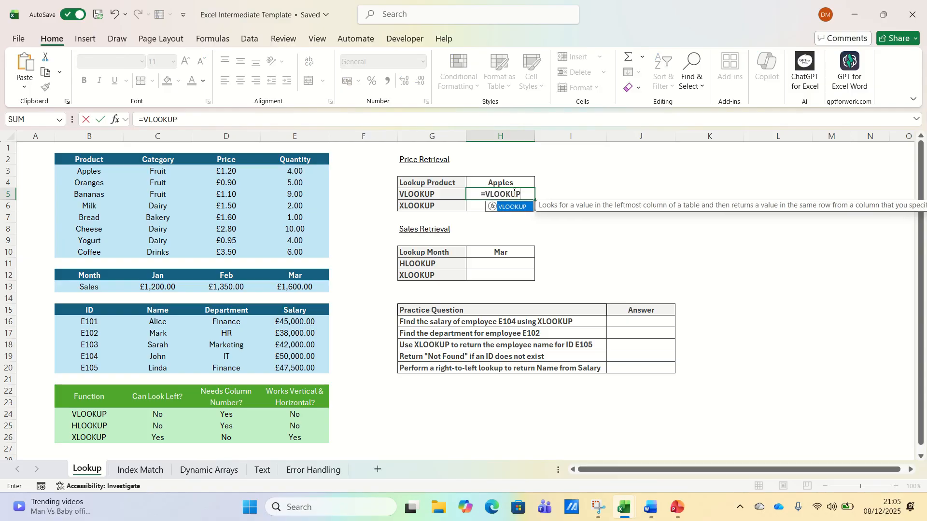
type("(")
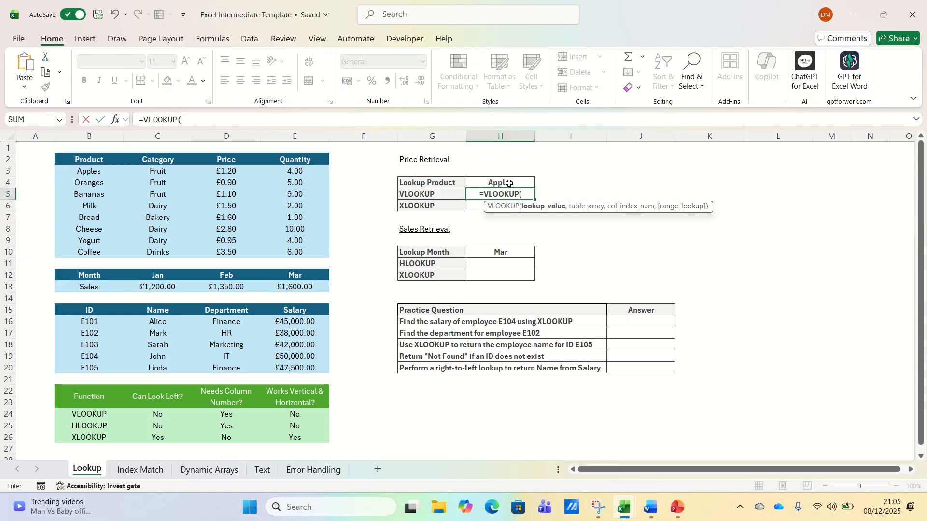
left_click(509, 183)
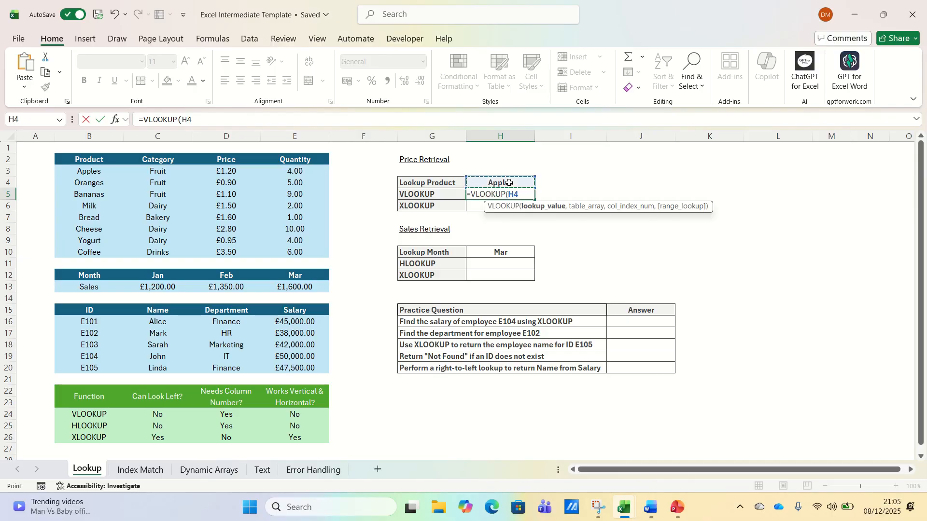
type(",")
left_click_drag(98, 163, 291, 249)
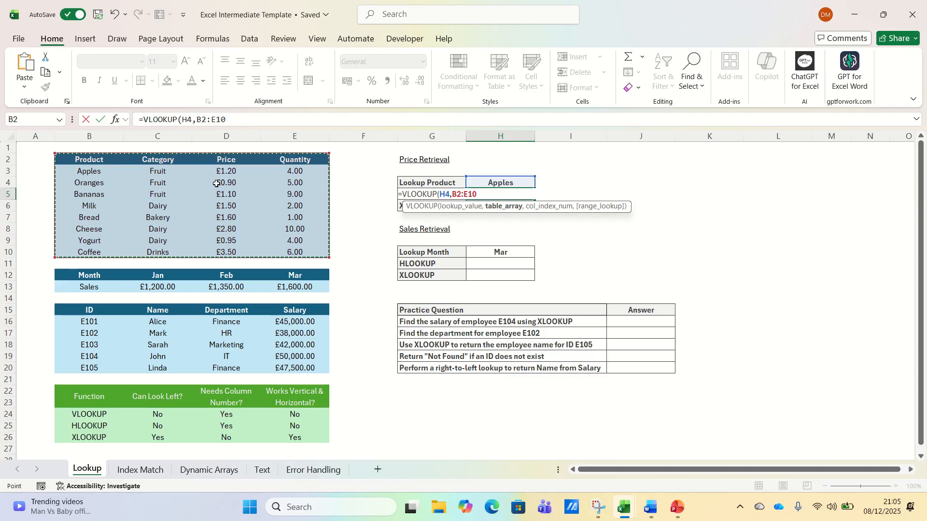
type(",3,FALSE")
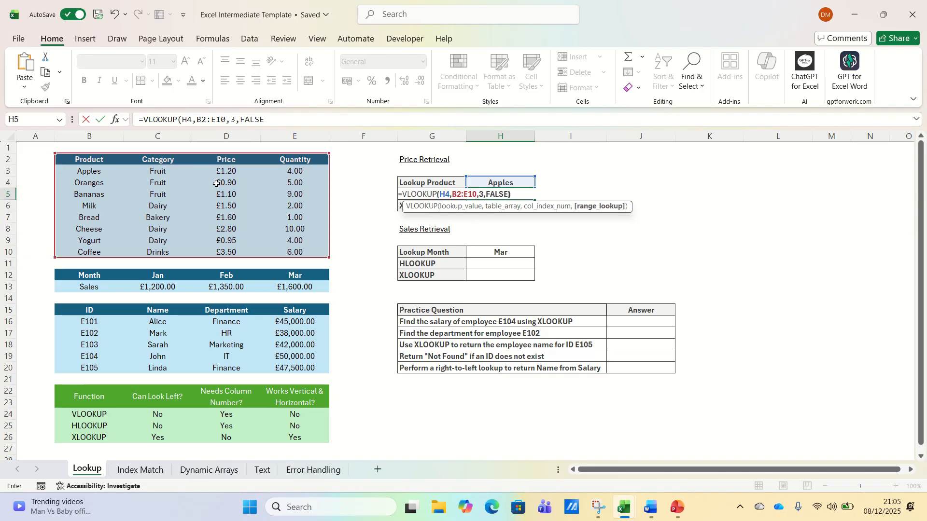
type(")")
key("Return")
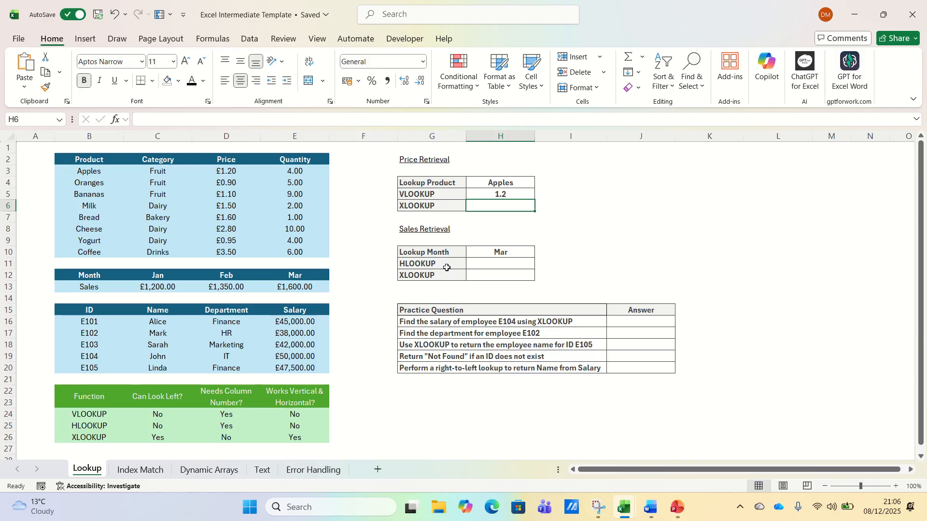
Step: In H11, enter =HLOOKUP(H10,B12:E13,2,FALSE) to retrieve the lookup month's sales with an exact match
left_click(488, 264)
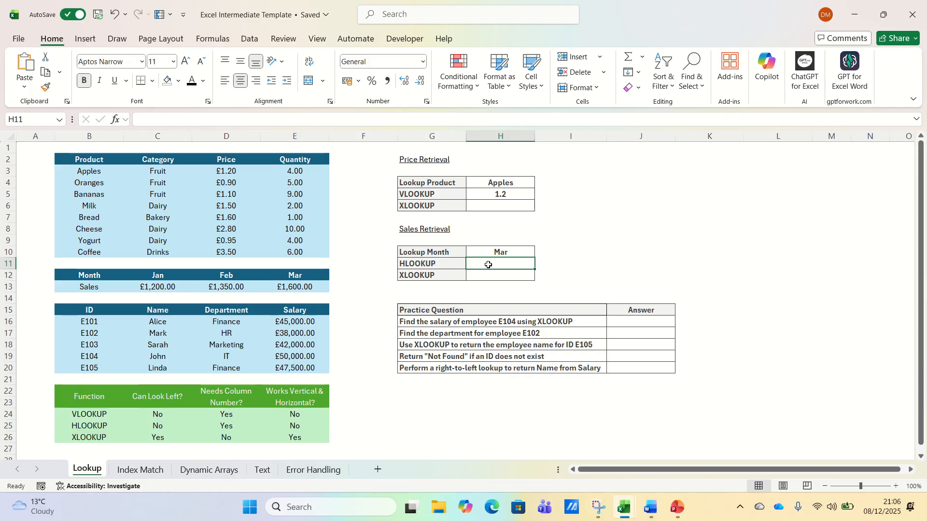
type("=HLO")
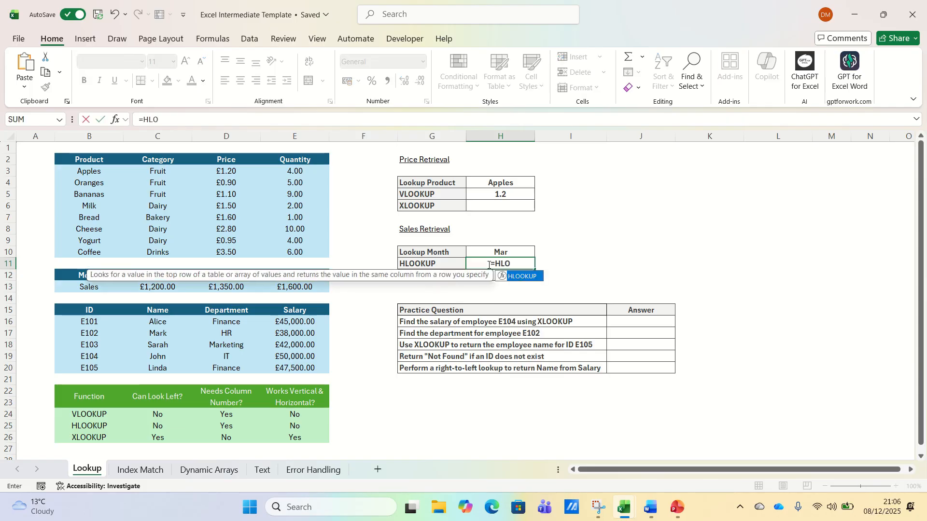
type("OKUP(")
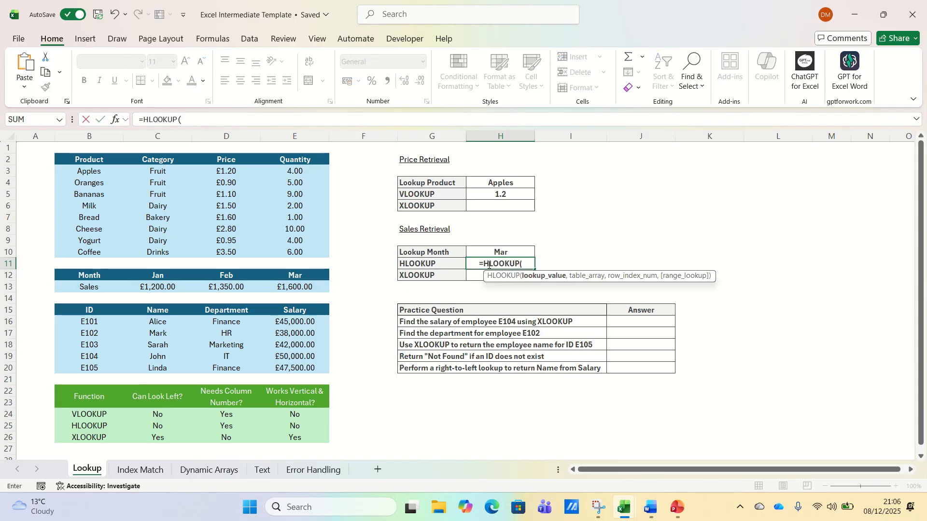
key("Up")
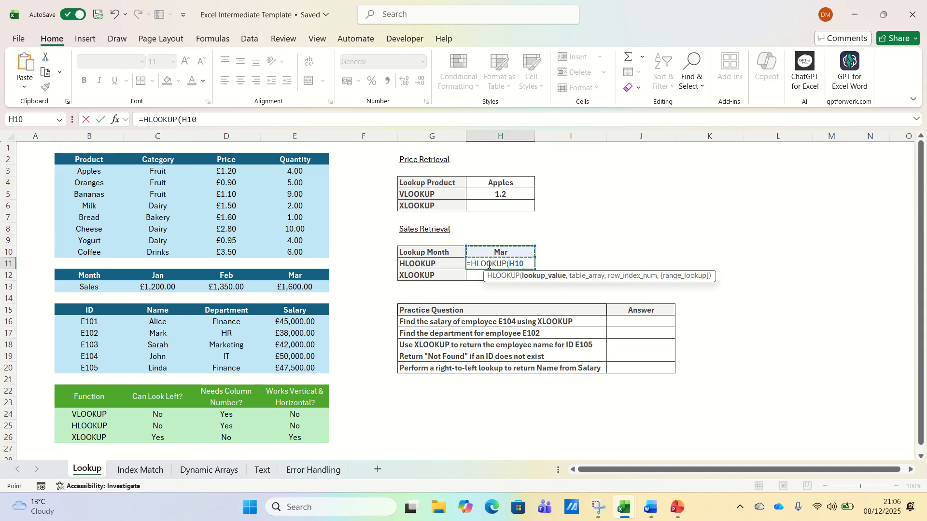
type(",")
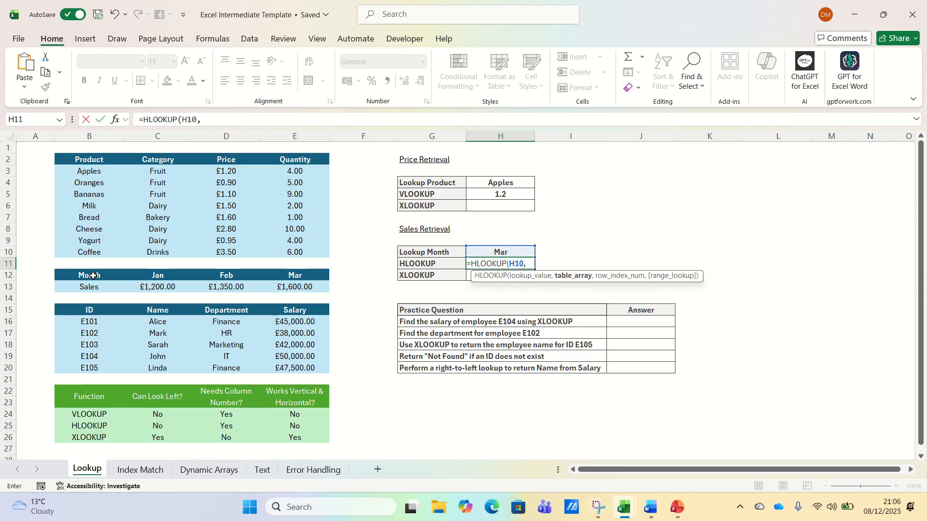
left_click_drag(94, 276, 276, 289)
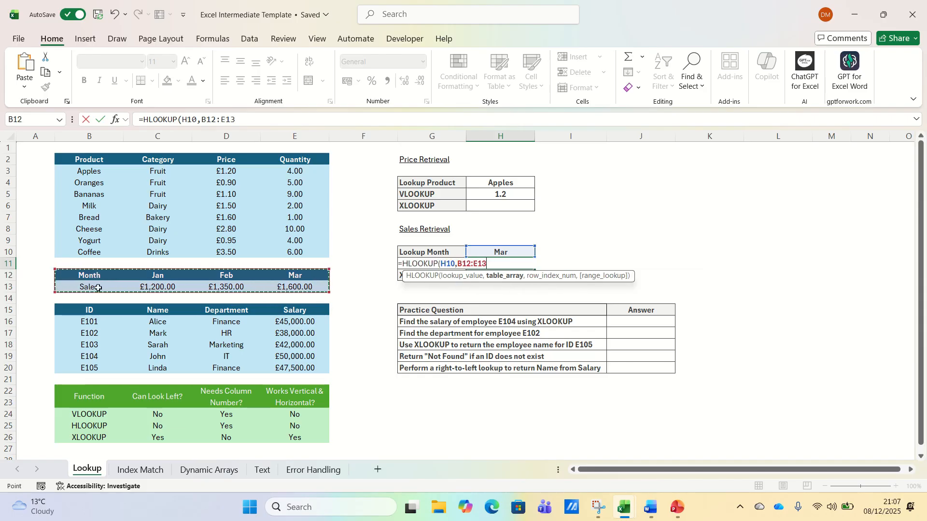
type(",2,")
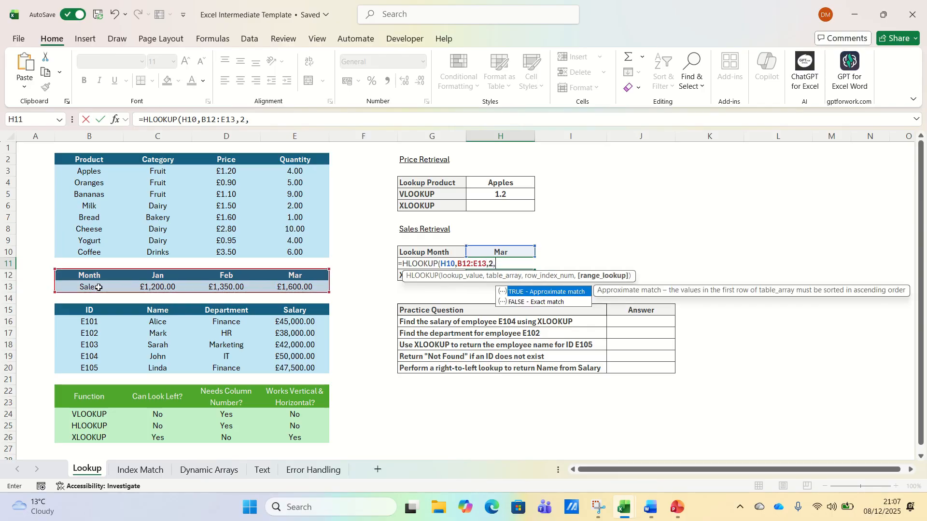
type("FALSE")
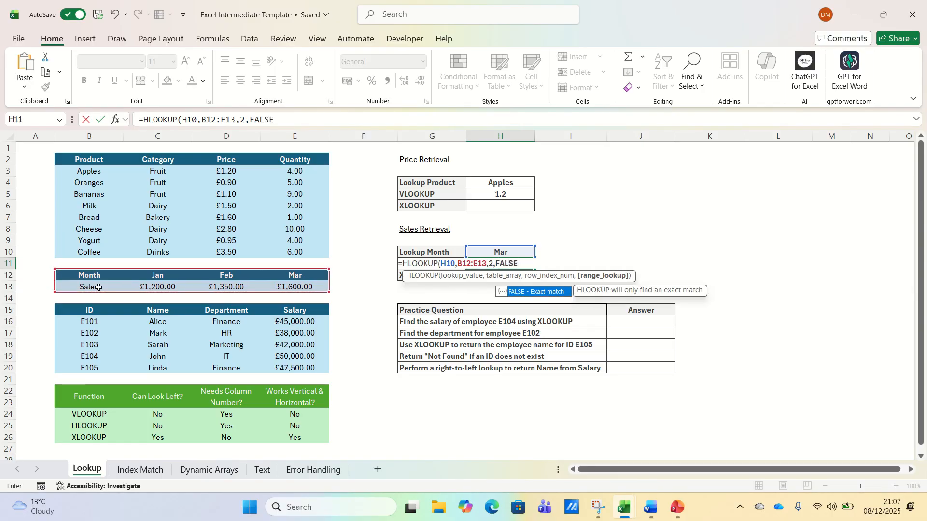
key("Return")
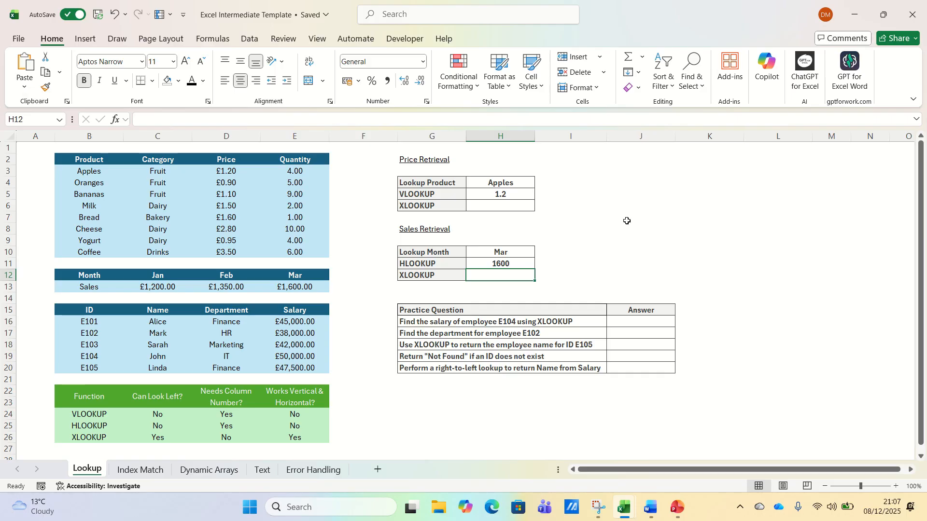
Step: In H6, enter =XLOOKUP(H4,B2:B10,D2:D10) to retrieve the lookup product's price, and review the formula's arguments
left_click(512, 208)
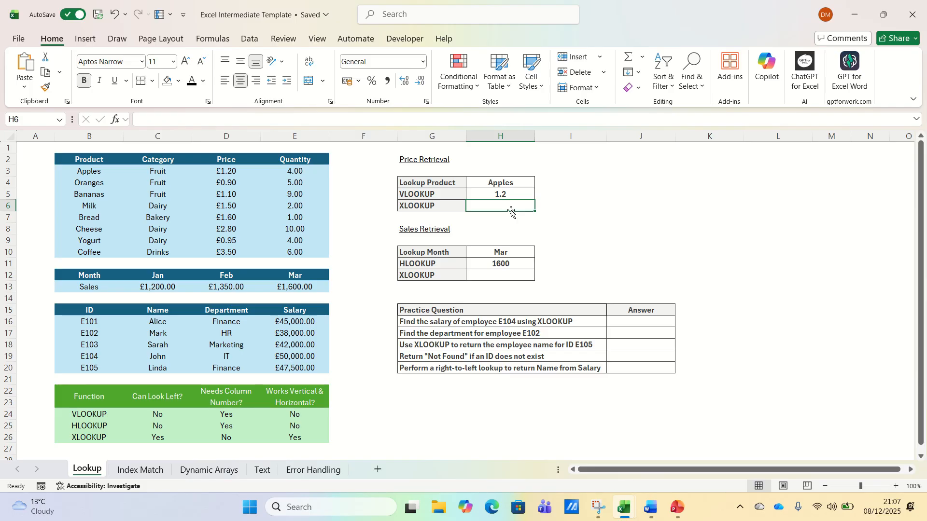
type("=")
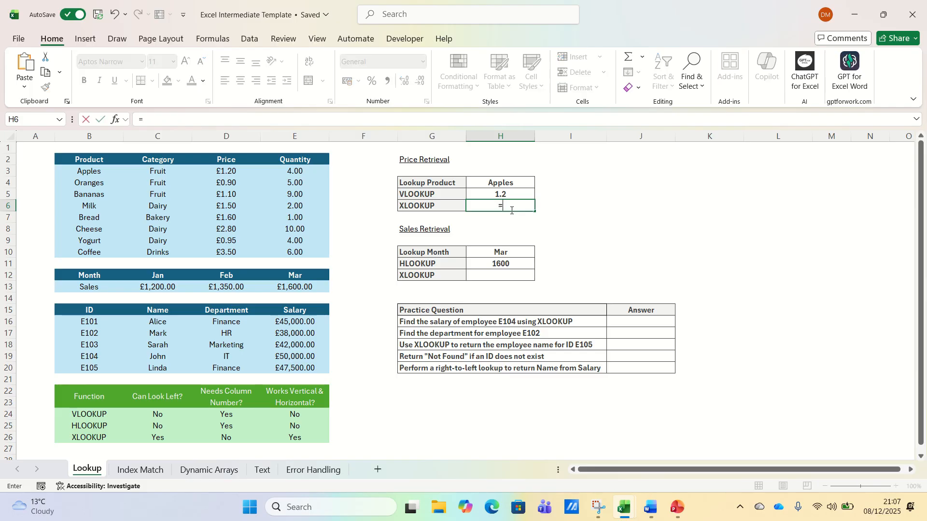
type("XLOOKUP(")
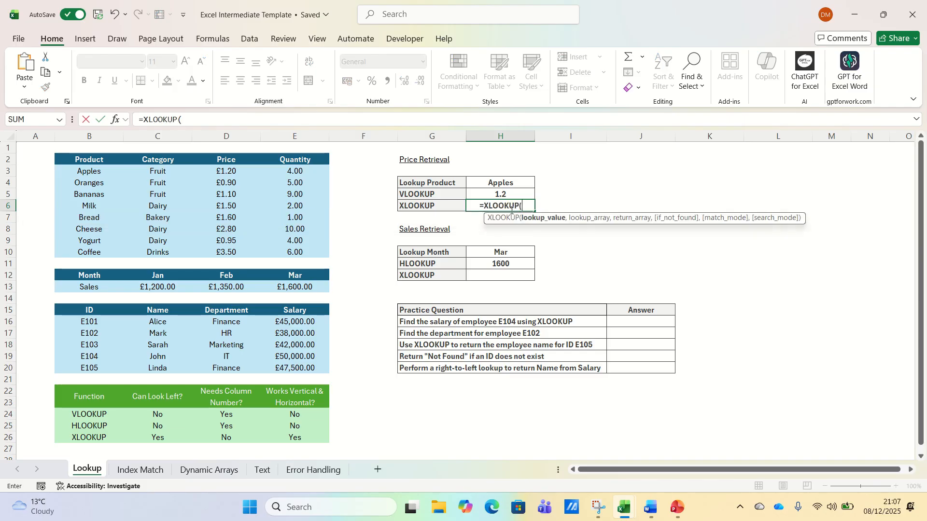
key("Up")
key("Up")
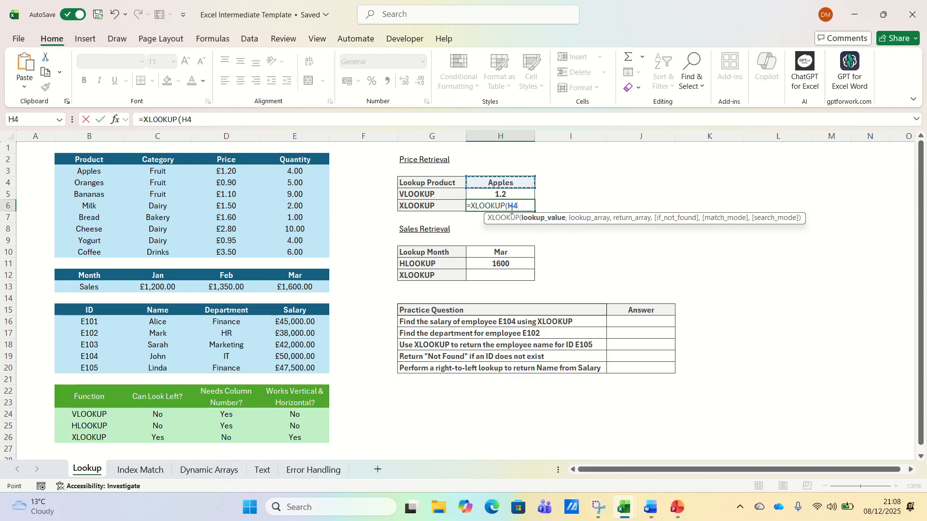
type(",")
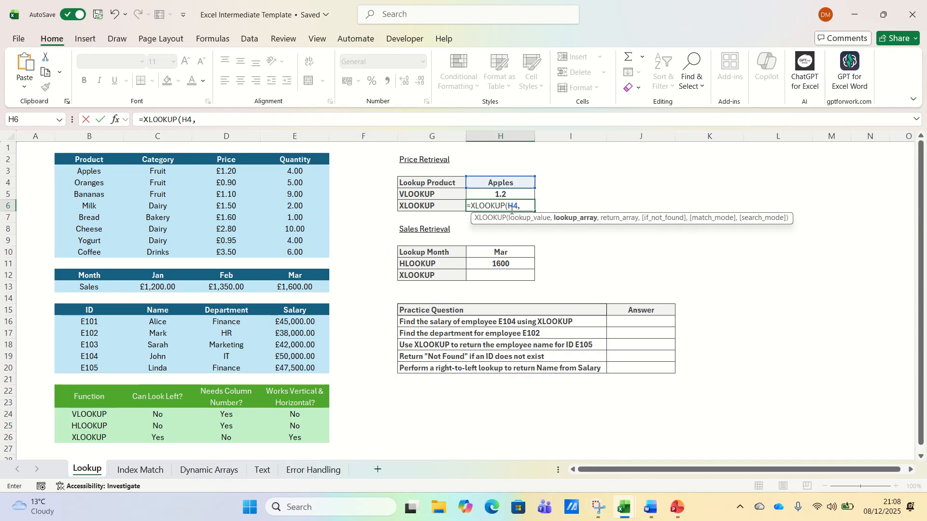
left_click_drag(93, 158, 108, 245)
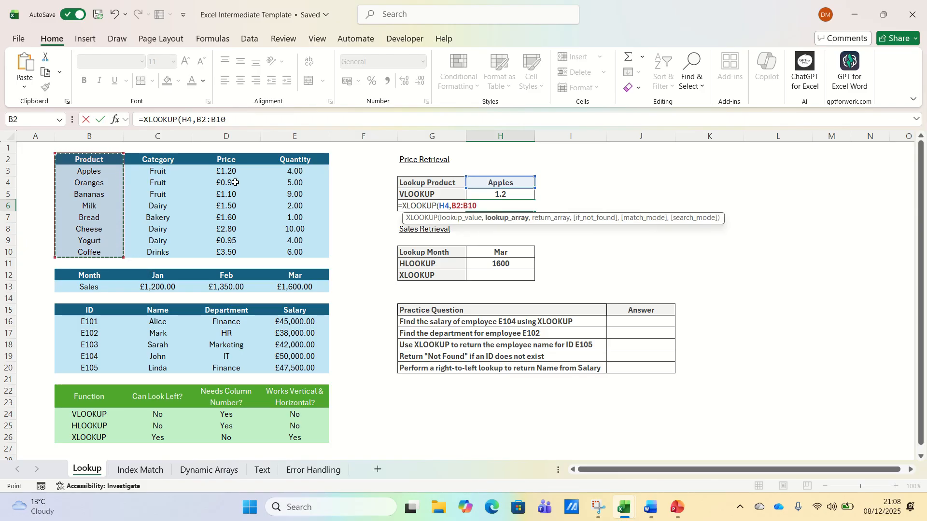
type(",")
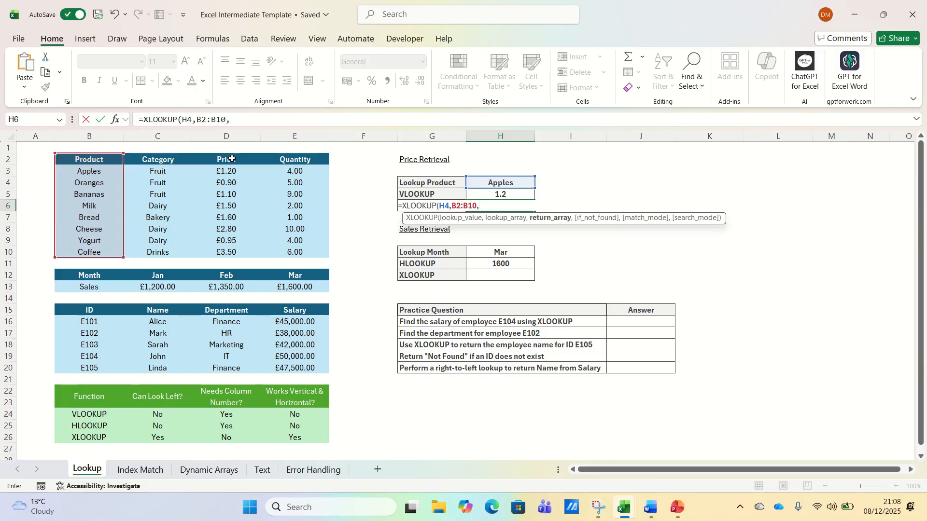
left_click_drag(232, 159, 229, 249)
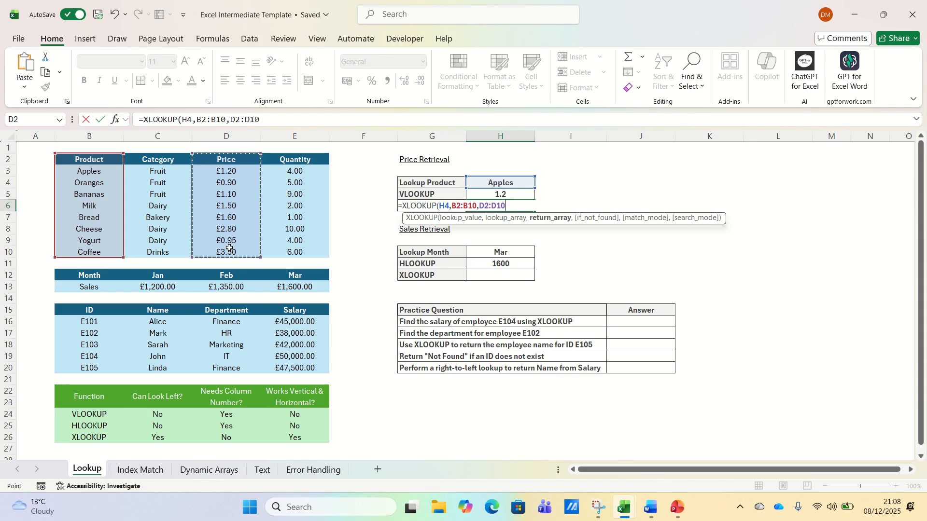
key("Return")
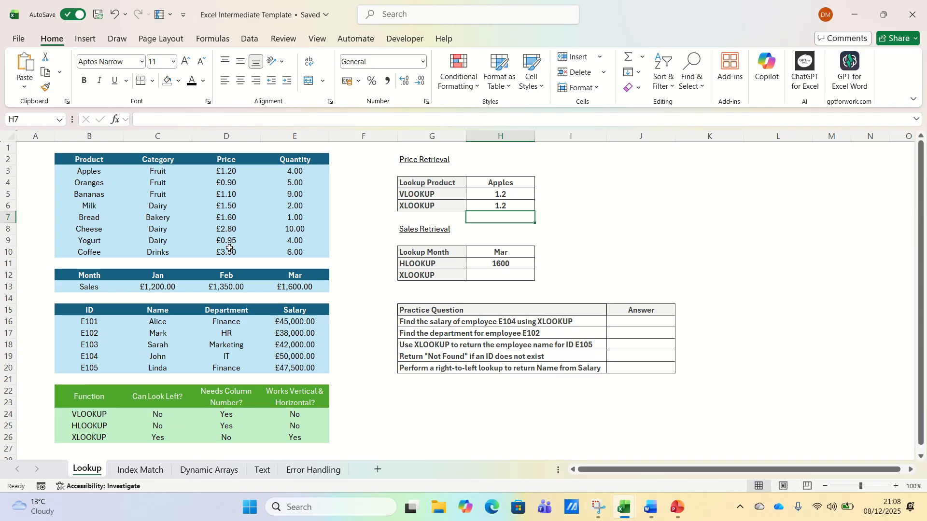
key("Up")
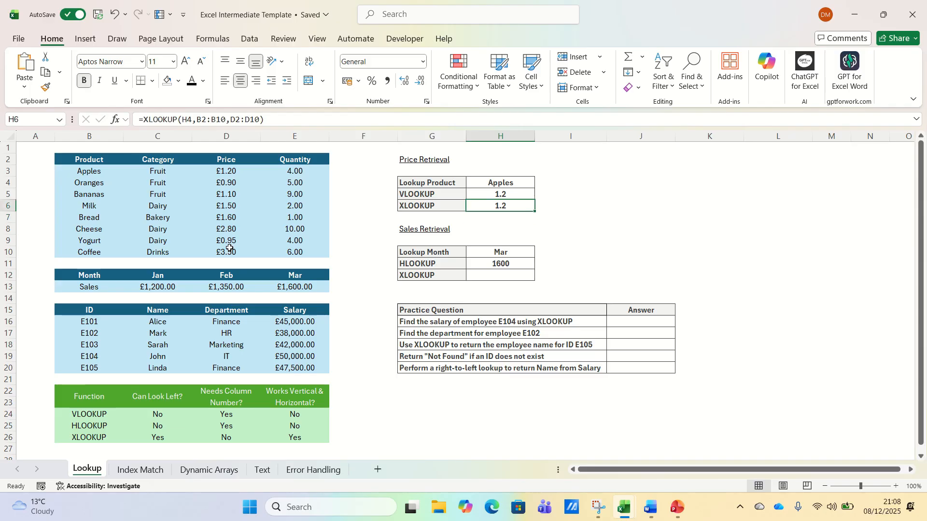
left_click(255, 121)
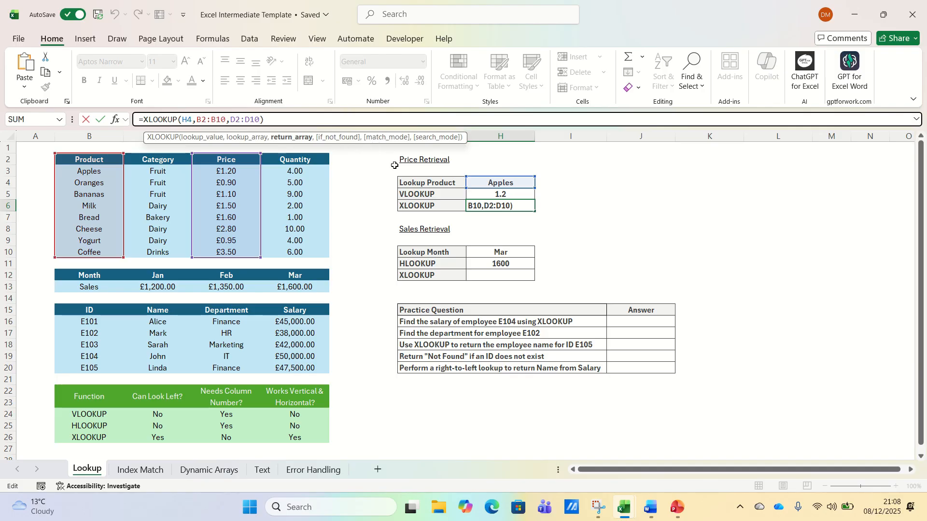
key("Return")
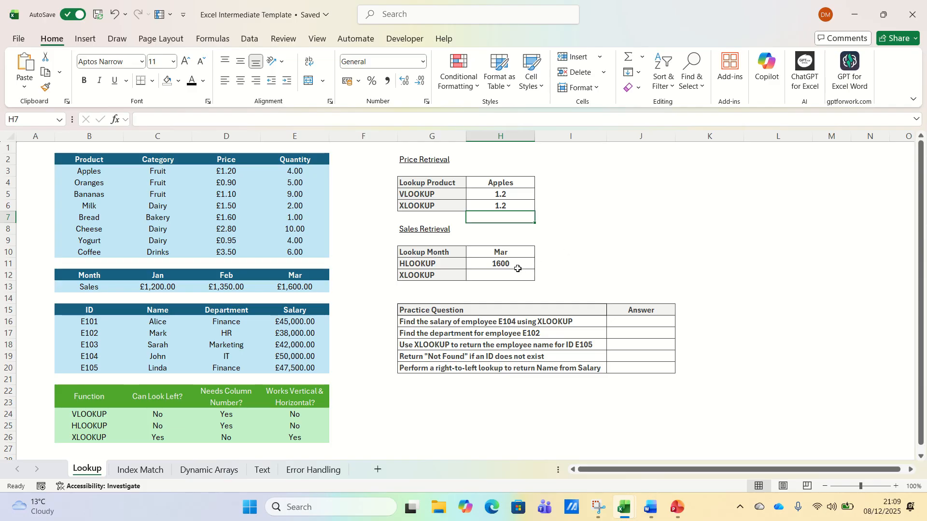
Step: In H12, enter =XLOOKUP(H10,B12:E12,B13:E13) to retrieve the lookup month's sales
left_click(499, 274)
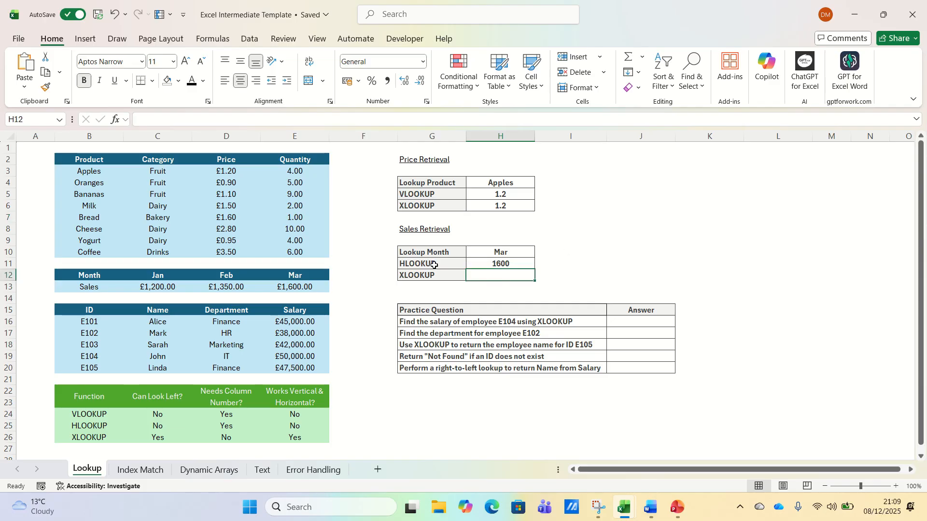
type("=")
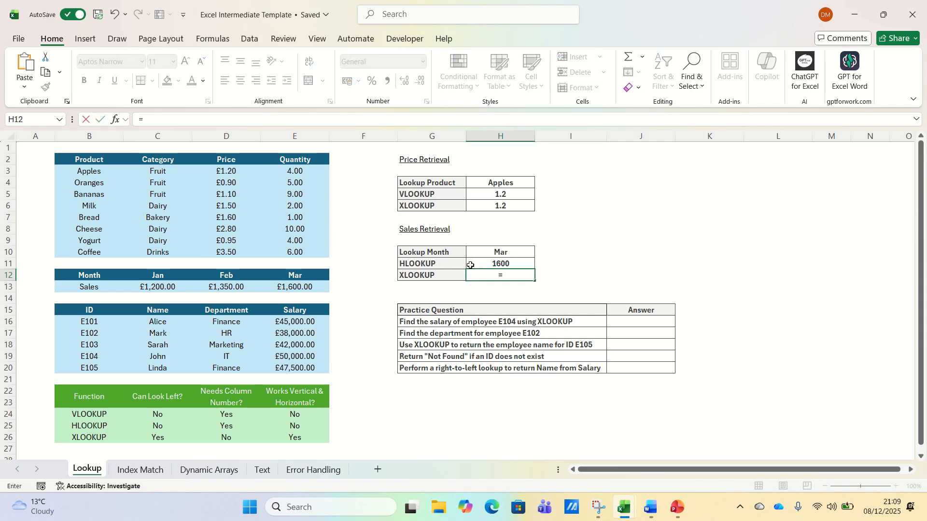
type("XLOOKUP(")
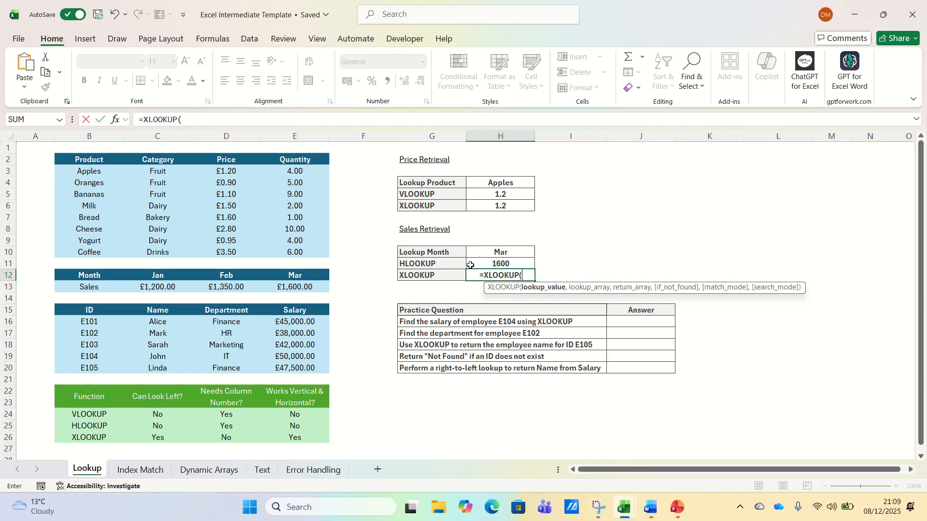
left_click(505, 254)
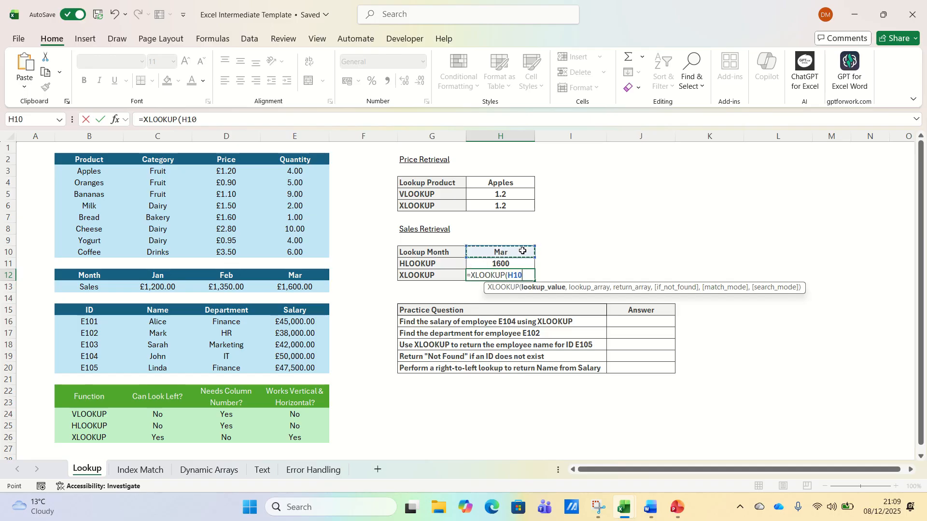
type(",")
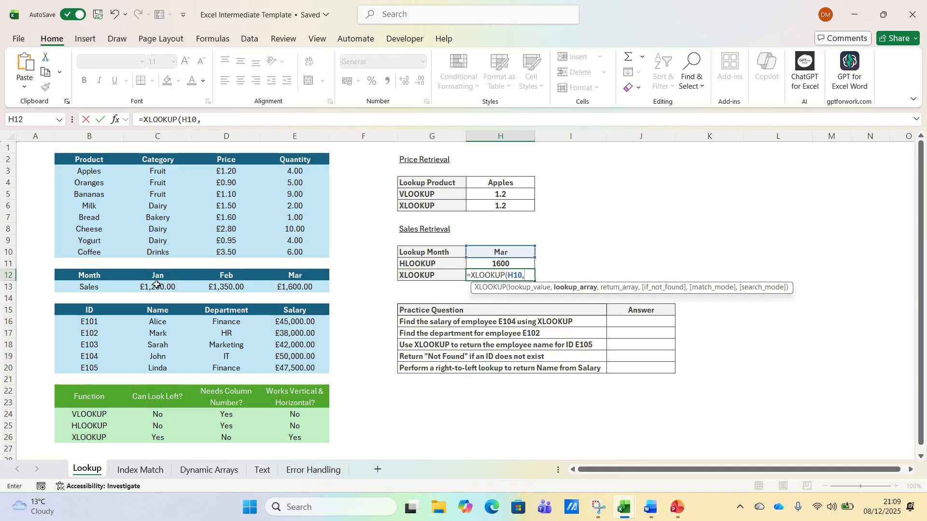
left_click(106, 274)
left_click_drag(105, 274, 288, 270)
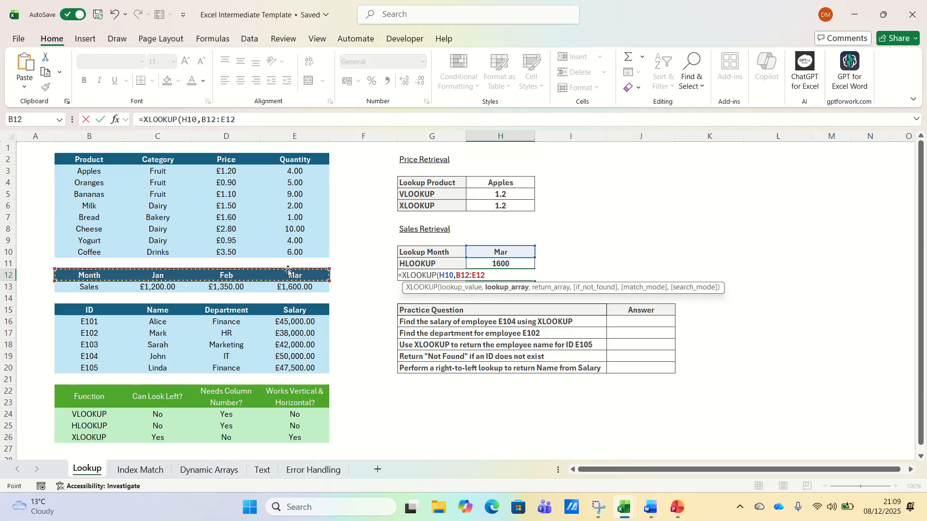
type(",")
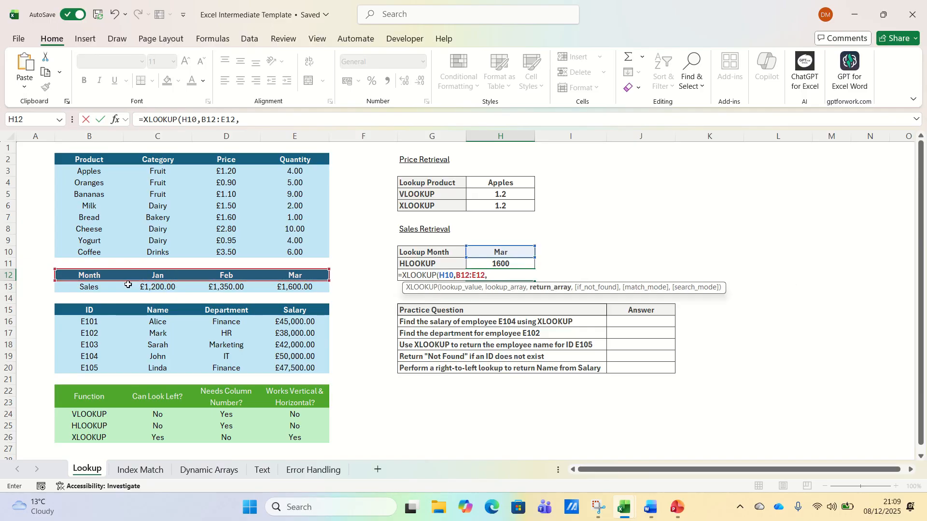
left_click_drag(92, 288, 319, 289)
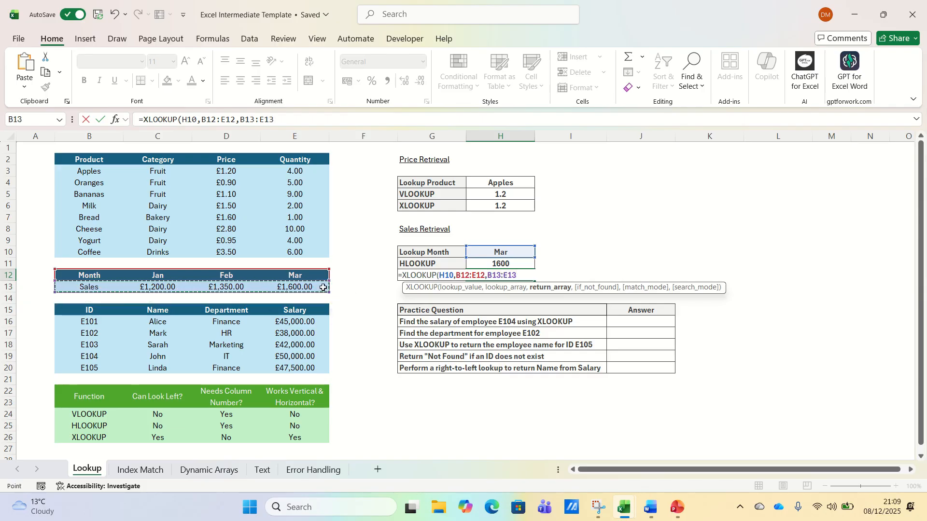
key("Return")
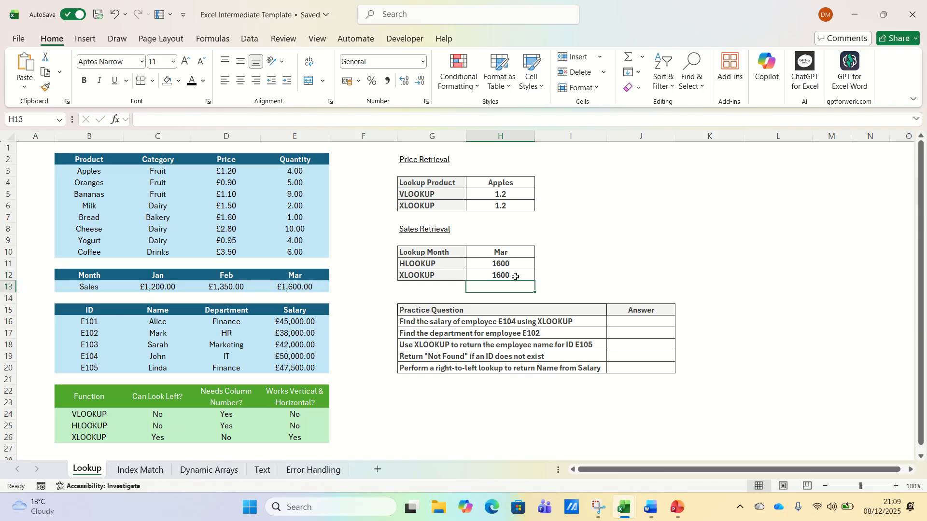
Step: In J16, enter =XLOOKUP("E104",B15:B20,E15:E20) to answer the practice question on employee E104's salary
left_click(627, 322)
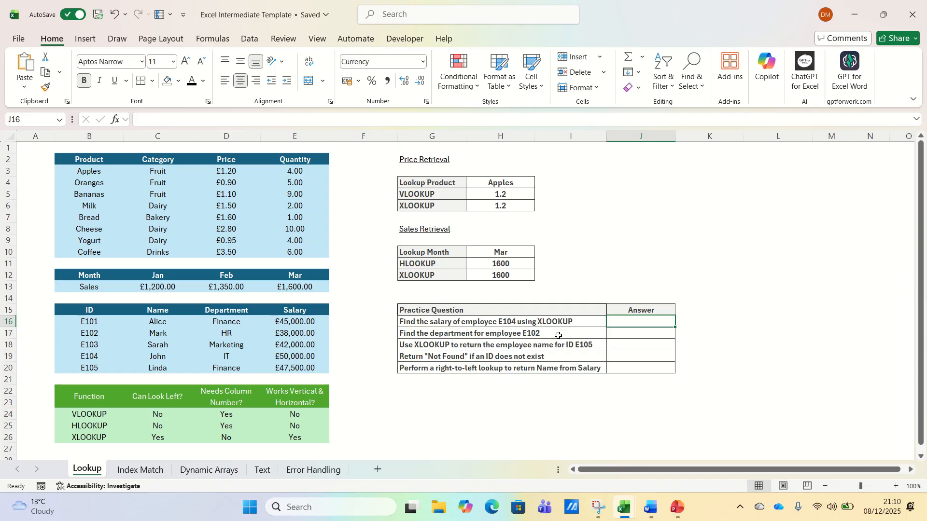
type("=XLOOKUP(")
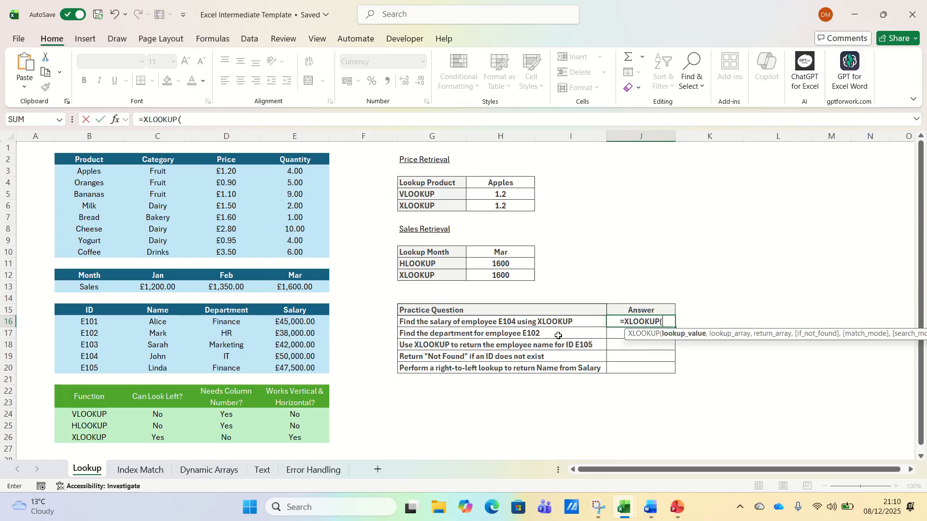
type("\"")
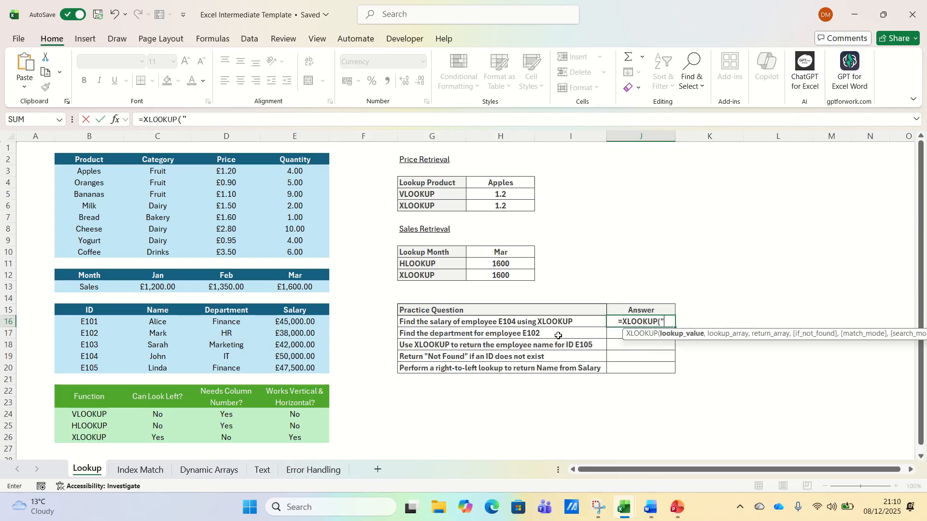
type("E104\"")
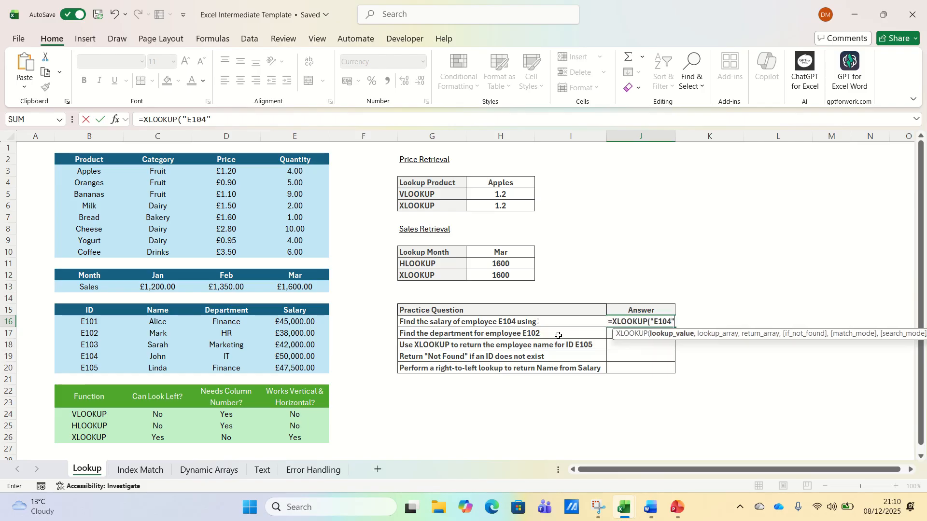
type(",")
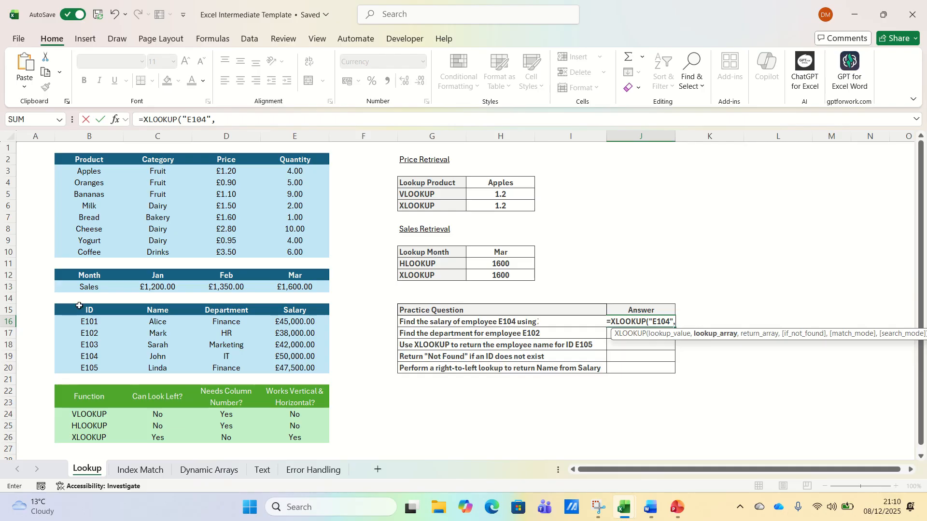
left_click_drag(80, 309, 81, 365)
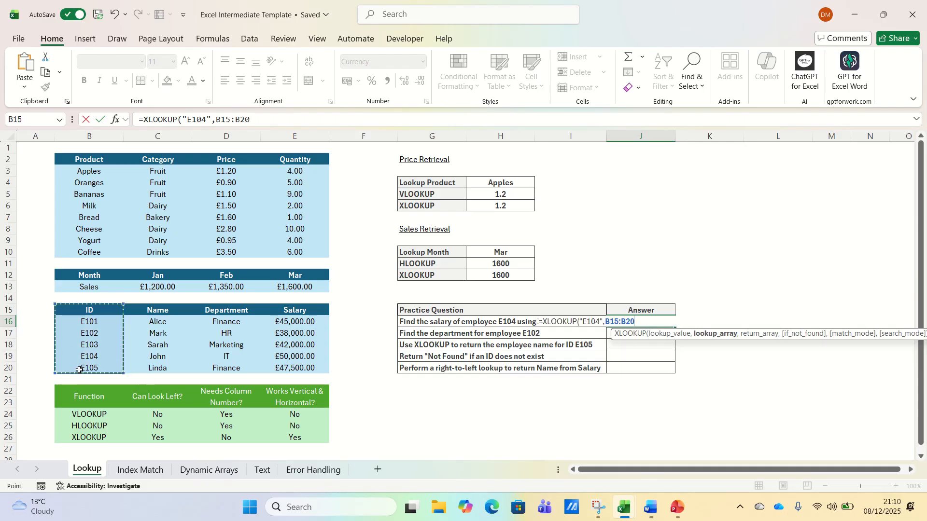
type(",")
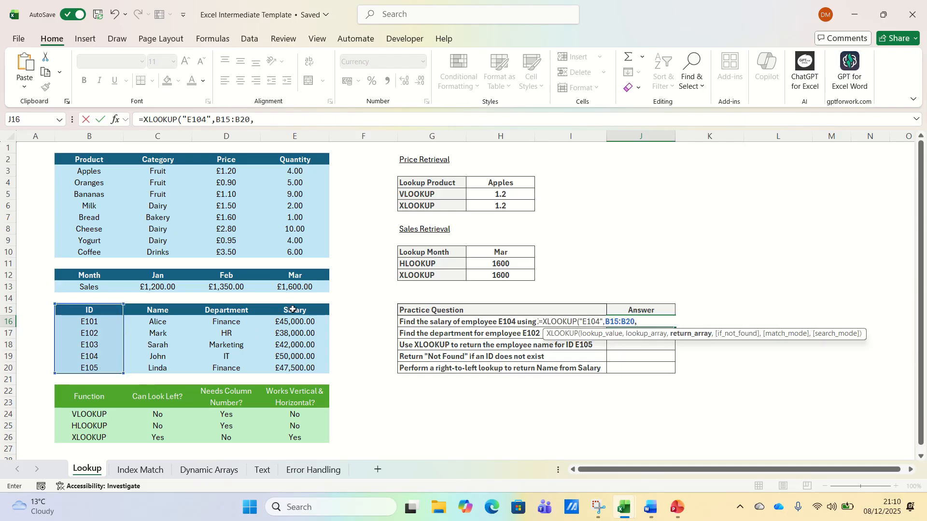
left_click_drag(292, 311, 292, 366)
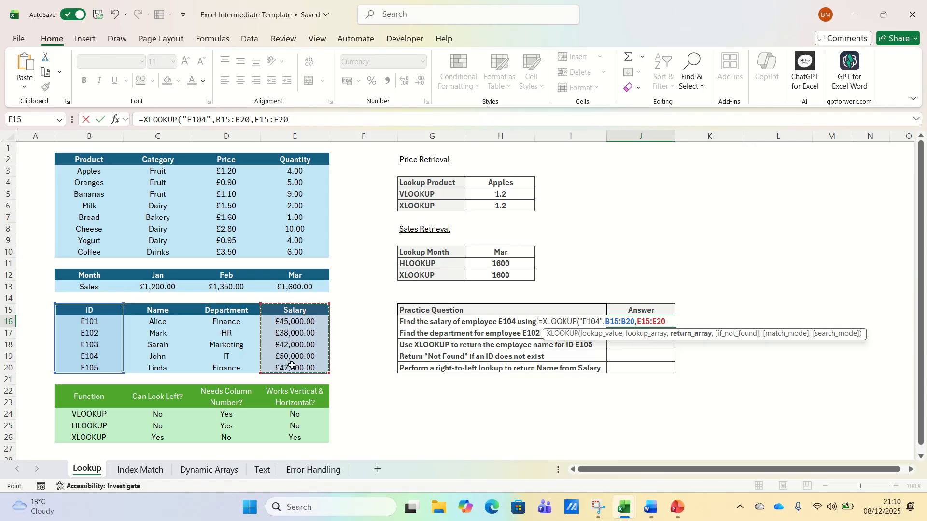
type(")")
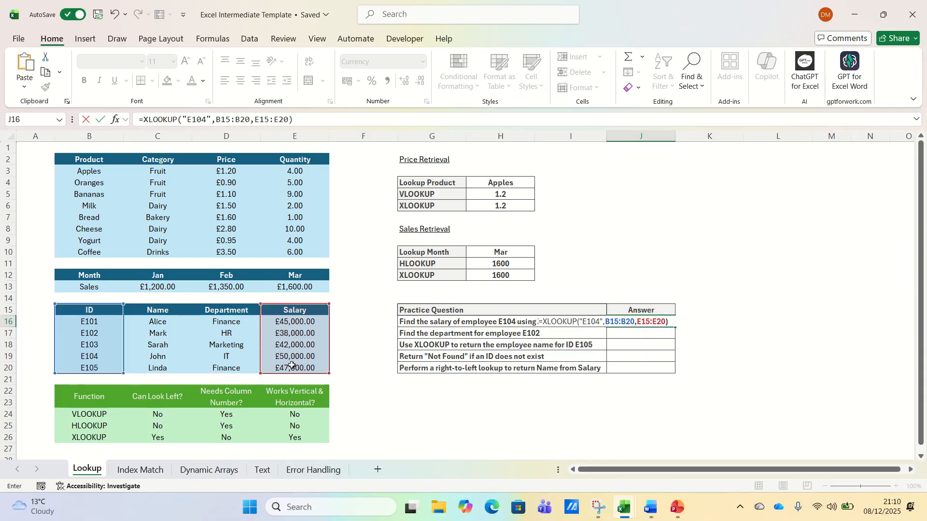
key("Return")
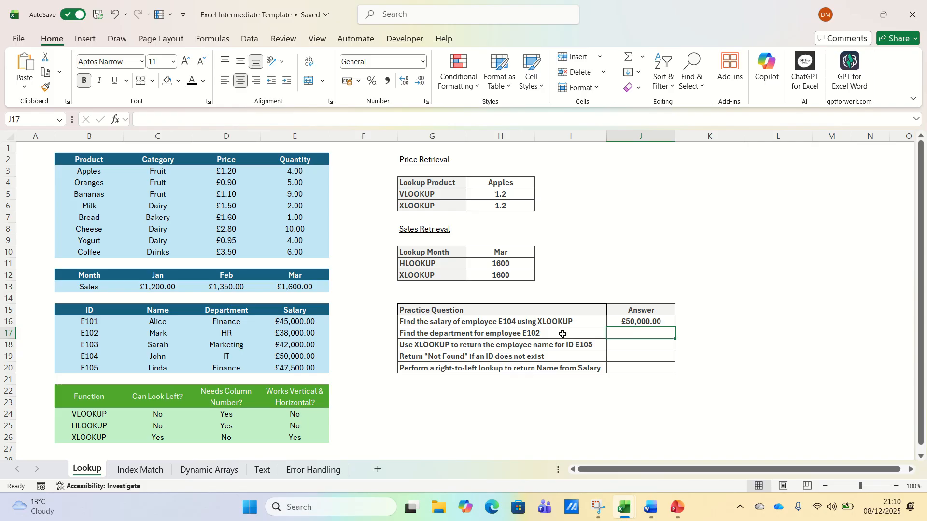
Step: In J17, enter an XLOOKUP for "E102" over B15:B20 that returns the department from D15:D20
type("=XLOOKUP")
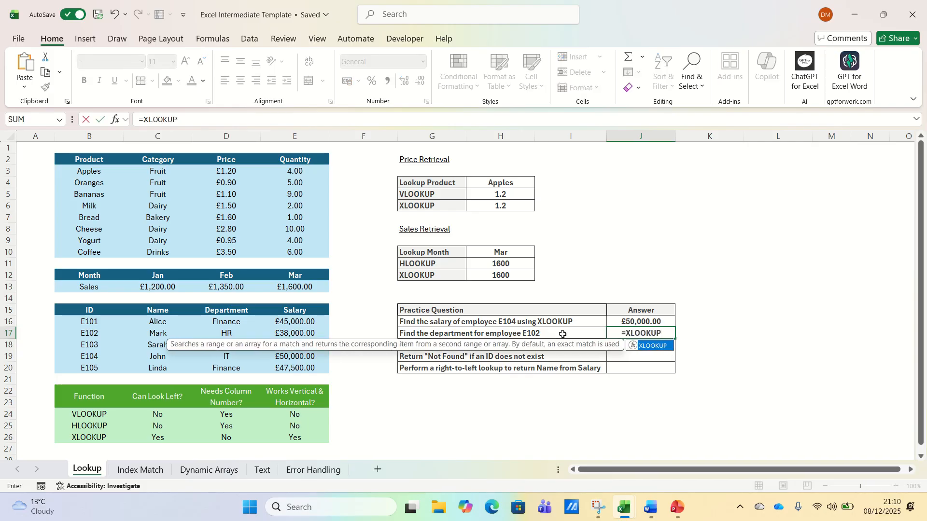
type("(\"E10")
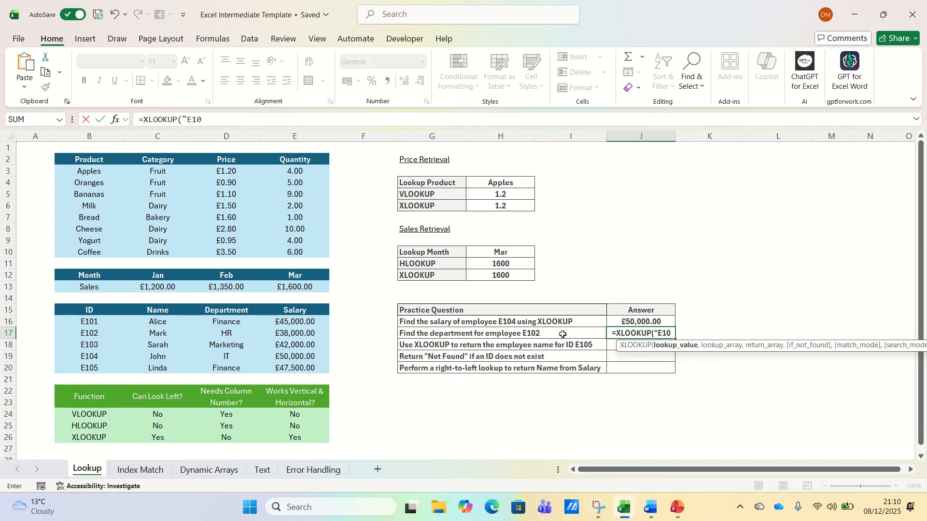
type("2\",")
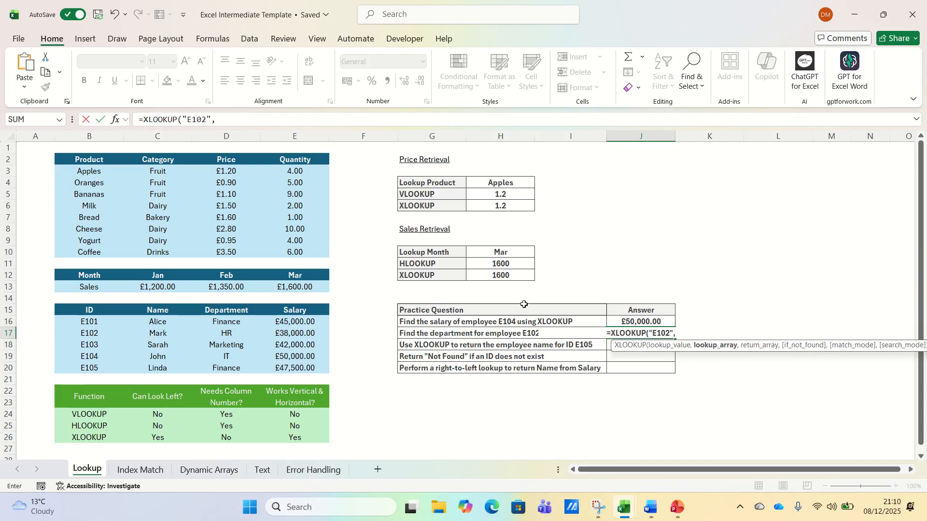
left_click_drag(87, 310, 88, 369)
type(",")
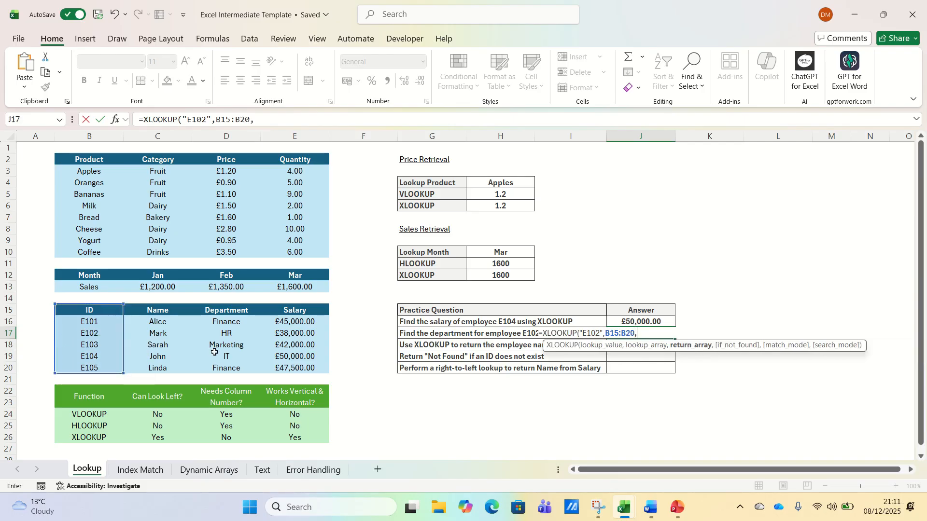
left_click_drag(226, 312, 234, 368)
key("Return")
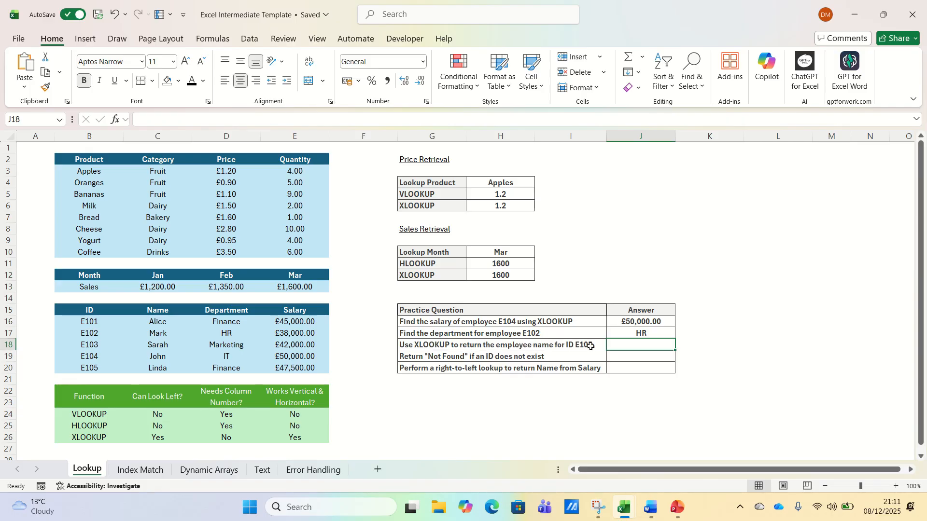
Step: In J18, enter =XLOOKUP("E105",B15:B20,C15:C20) to return the employee name for that ID
type("=XLOOKUP(")
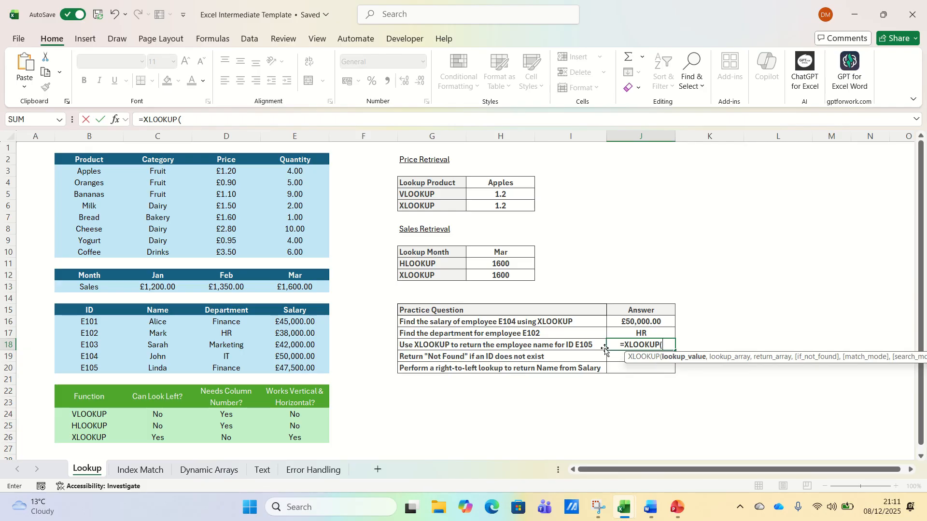
type("\"E105")
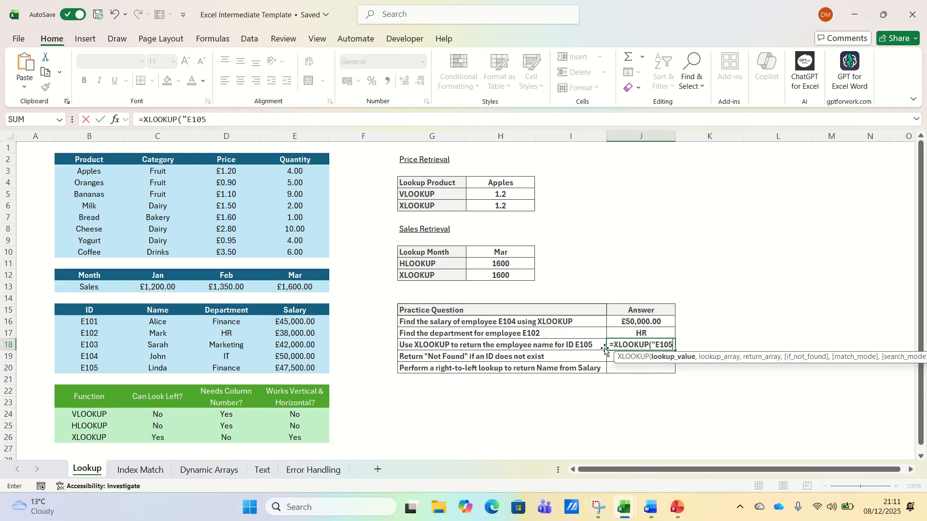
type("\",")
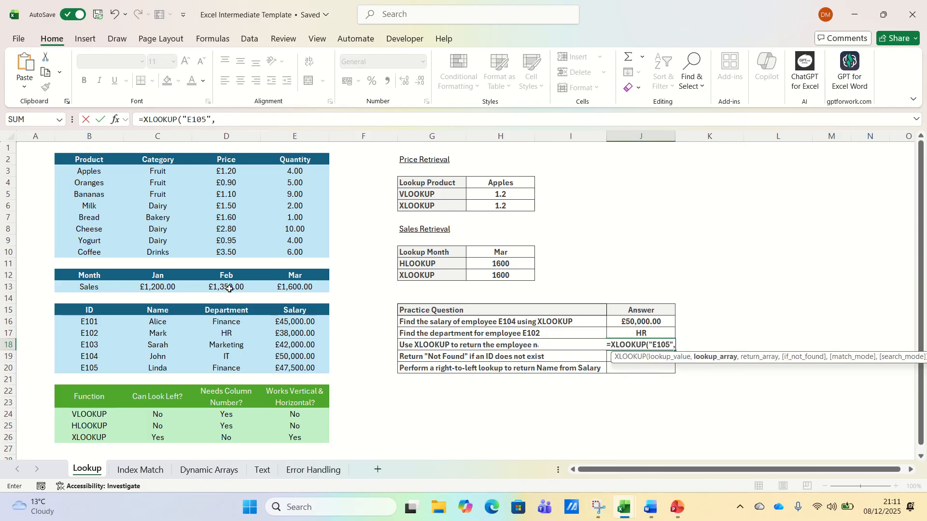
left_click_drag(88, 311, 91, 367)
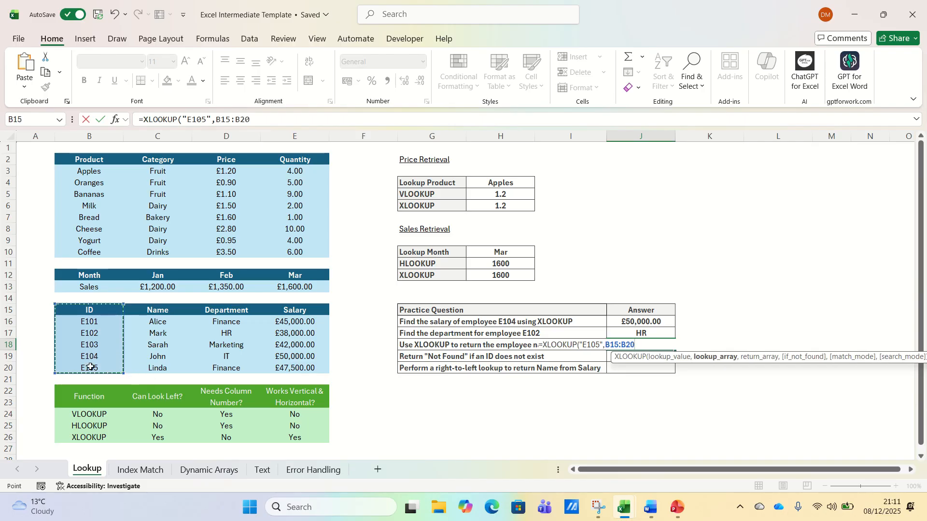
type(",")
left_click(151, 308)
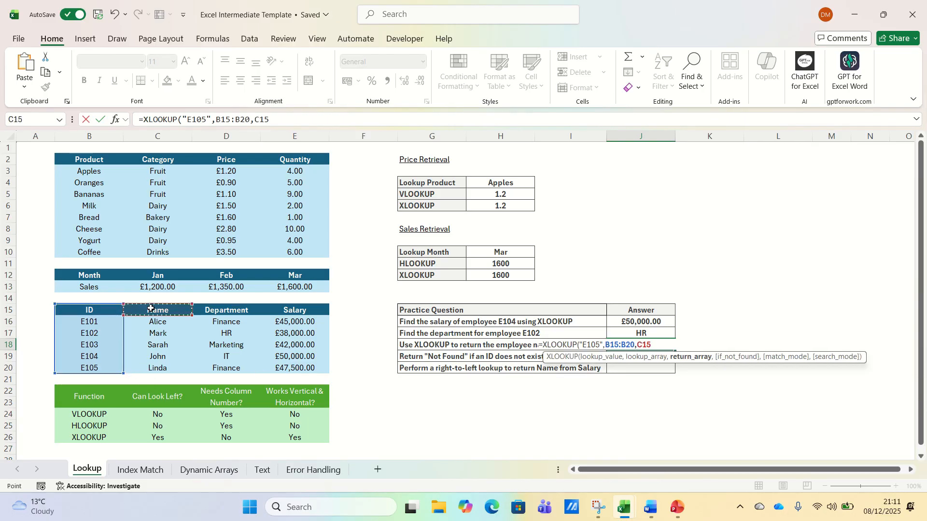
left_click_drag(151, 309, 145, 370)
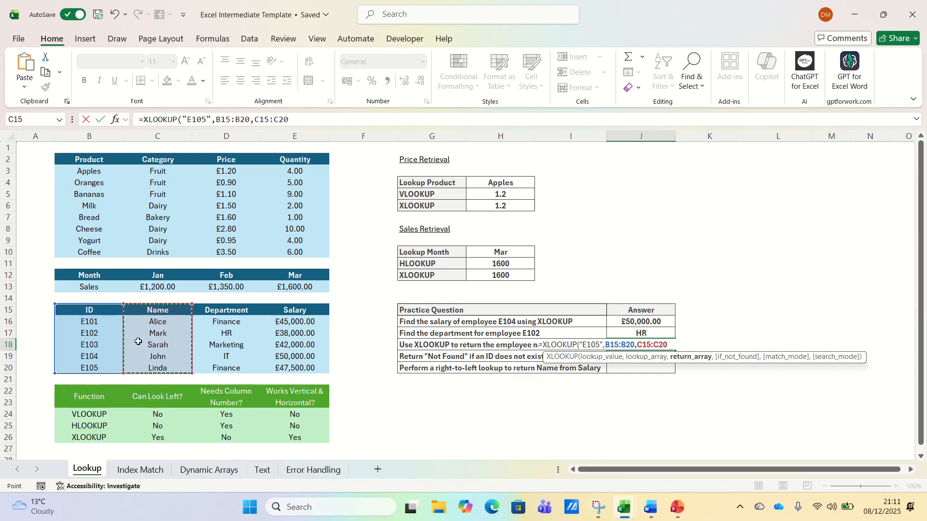
type(")")
key("Return")
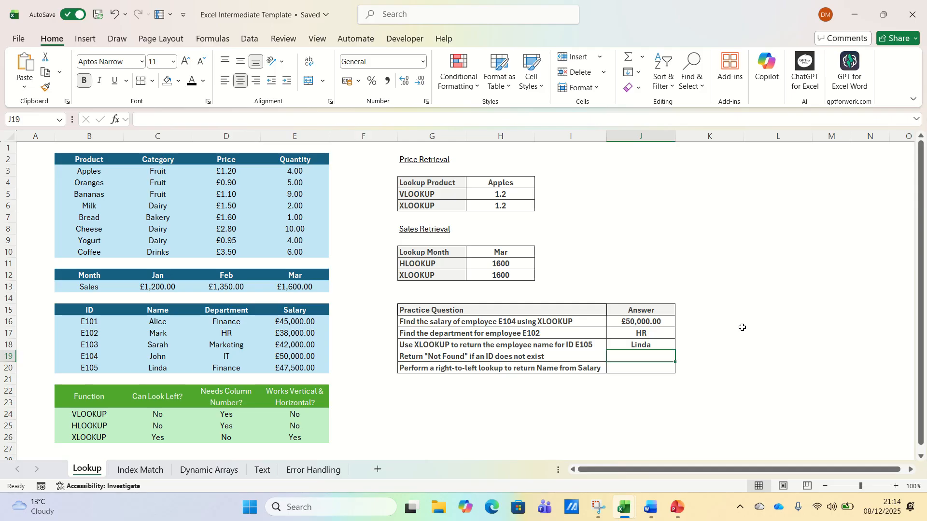
Step: In J19, enter =XLOOKUP("E109",B15:B20,E15:E20,"Not found") to handle an ID that does not exist
type("=XLOOKUP(")
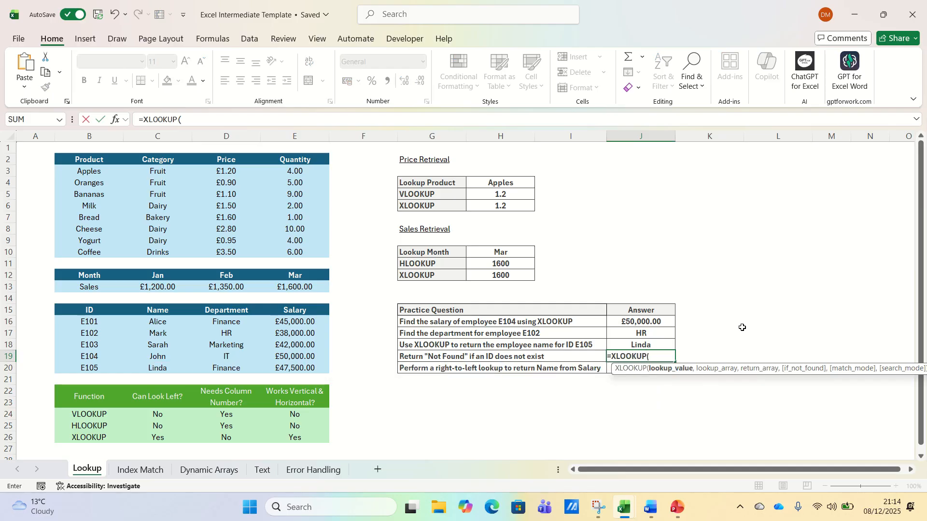
type("\"E109\",")
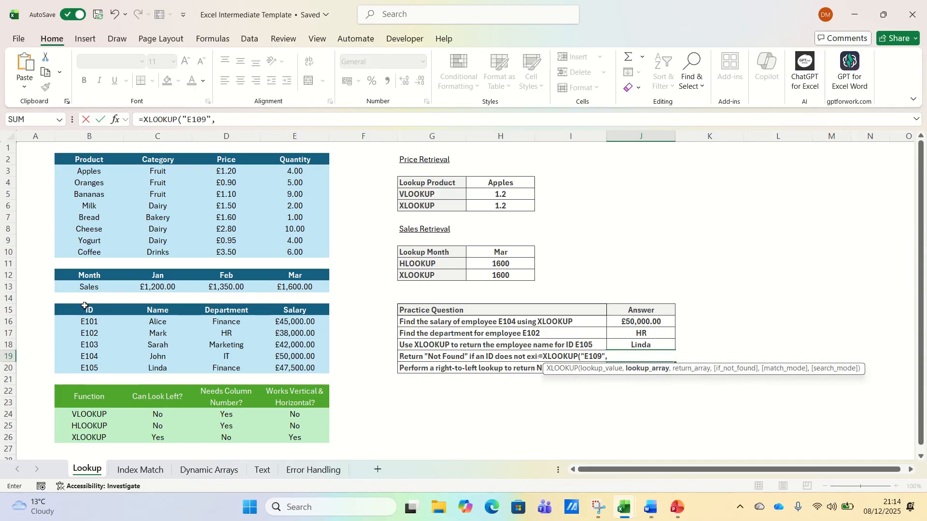
left_click_drag(86, 309, 90, 367)
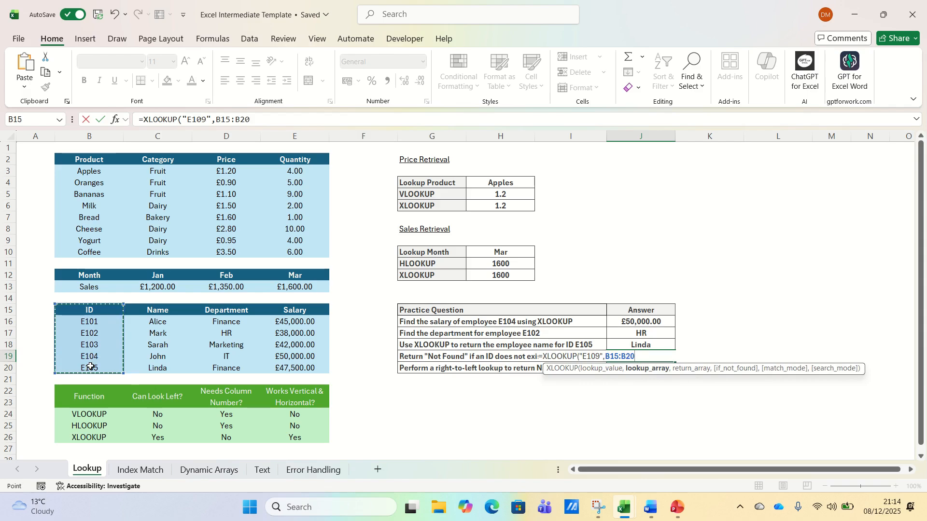
type(",")
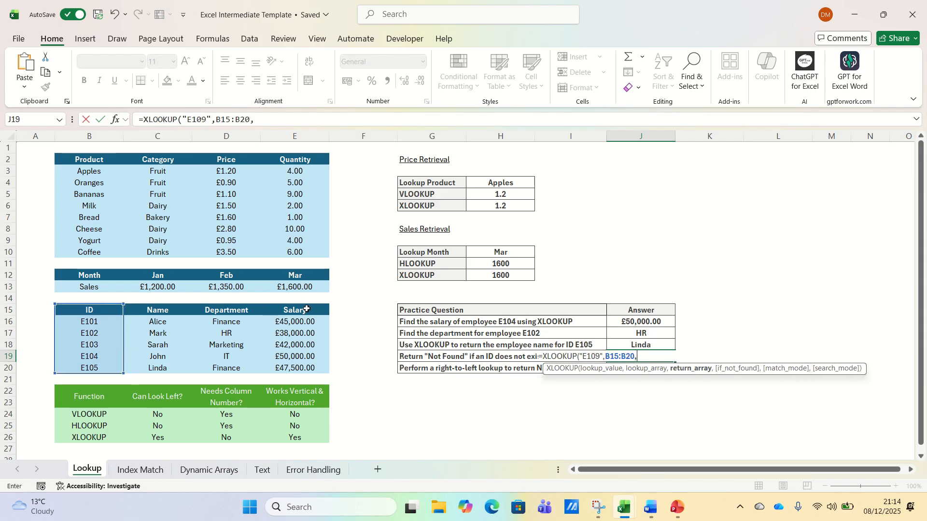
left_click_drag(306, 309, 299, 368)
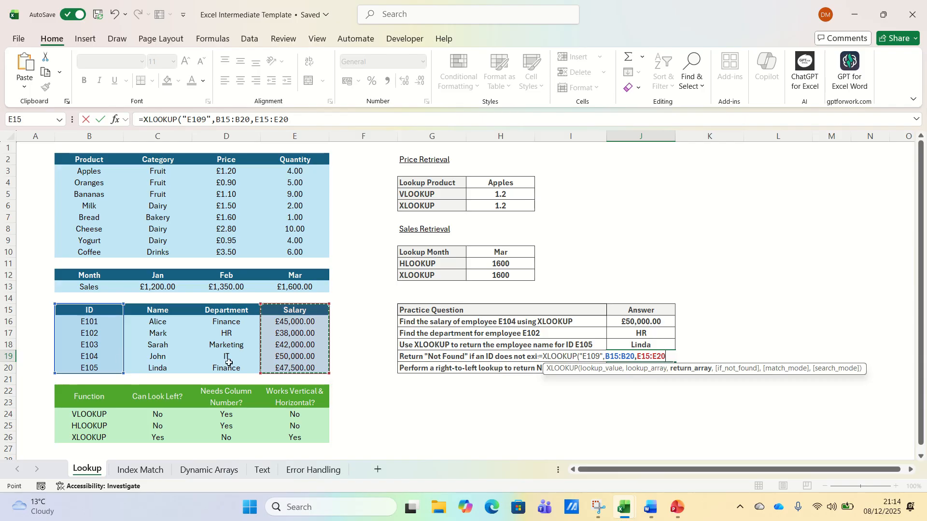
type(",")
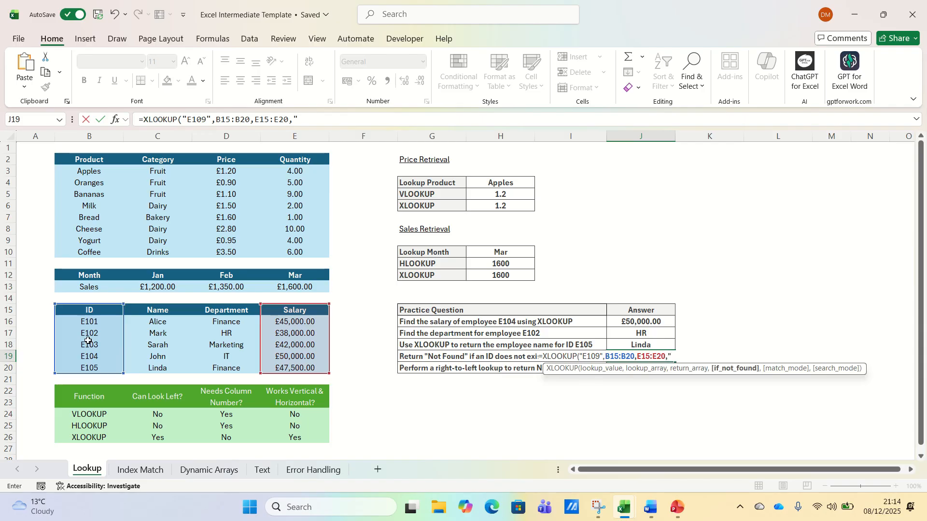
type("nd\")")
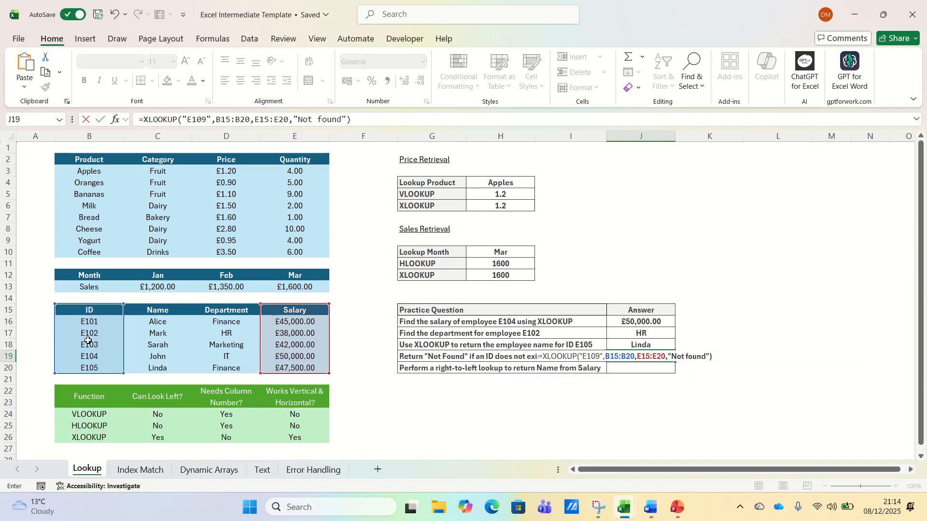
key("Return")
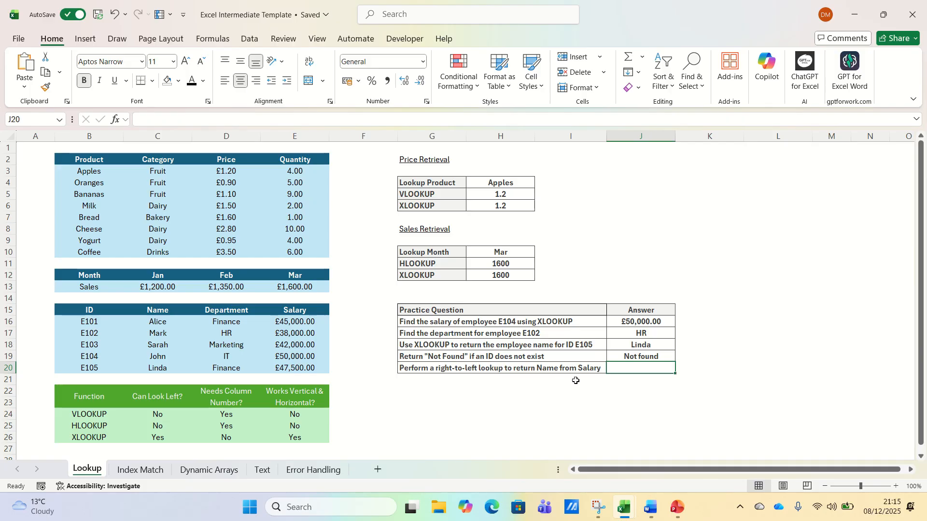
Step: In J20, enter an XLOOKUP for salary 45000 over E15:E20 that returns the employee name from C15:C20
type("=xlookup")
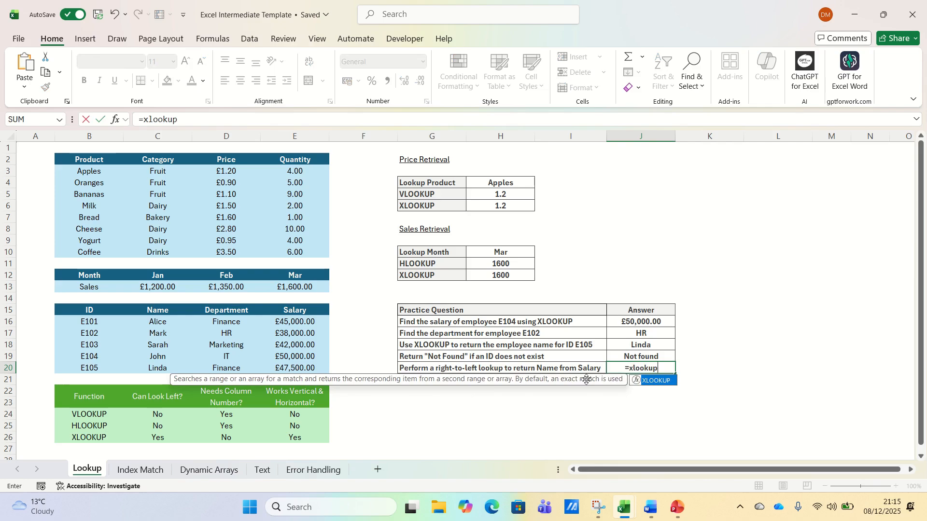
type("(45000")
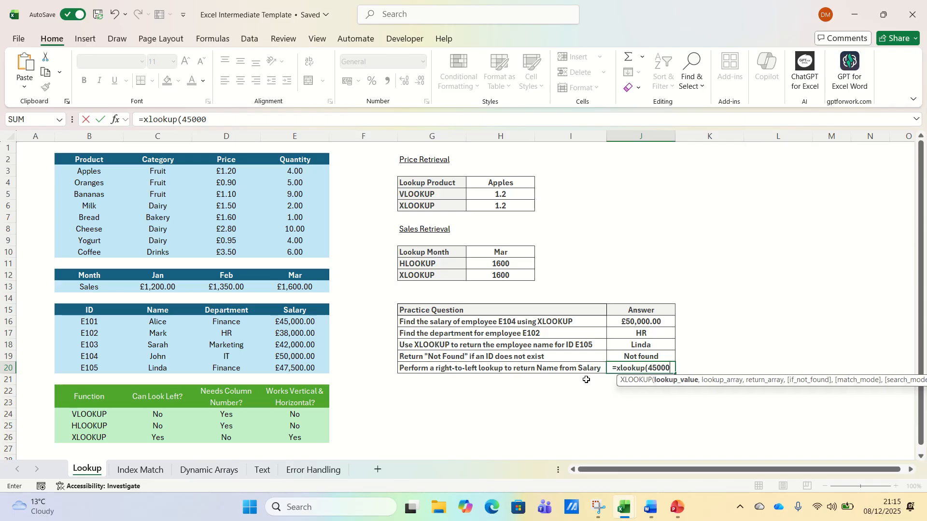
type(",")
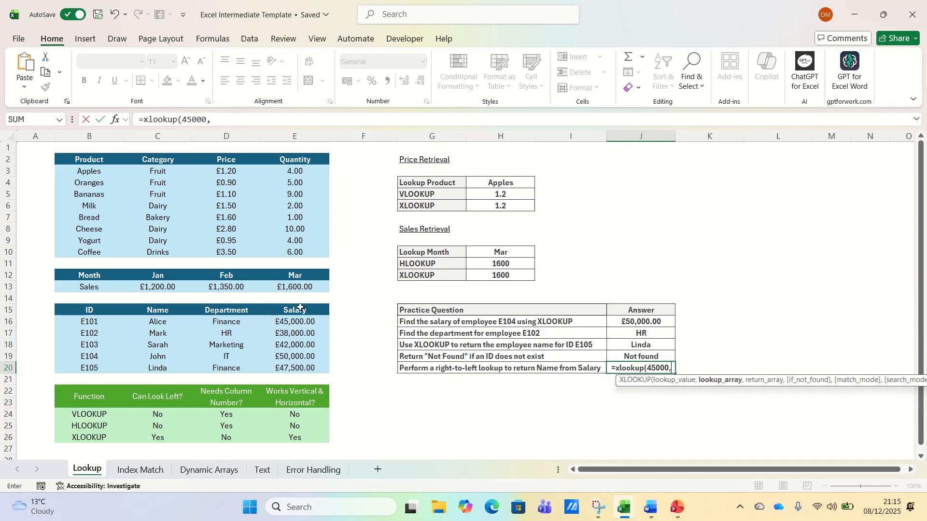
left_click_drag(297, 310, 299, 366)
type(",")
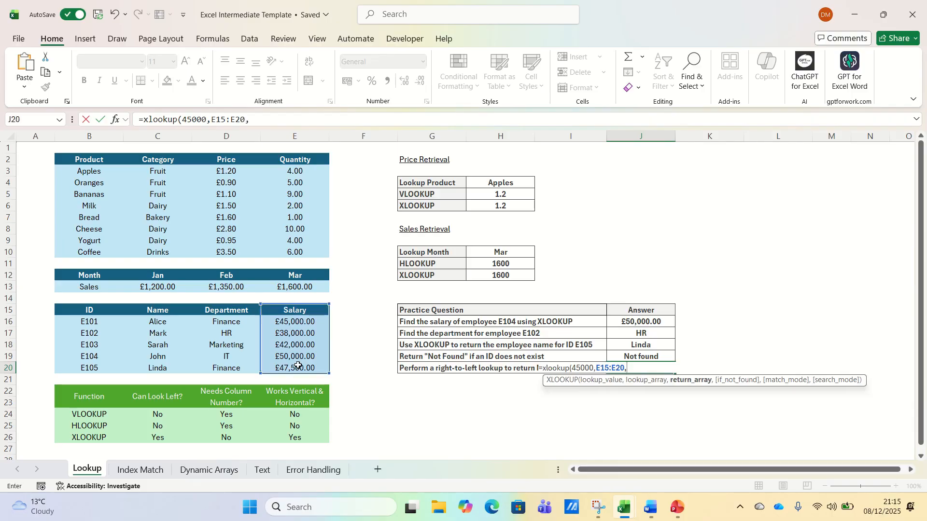
left_click_drag(169, 313, 164, 363)
key("Return")
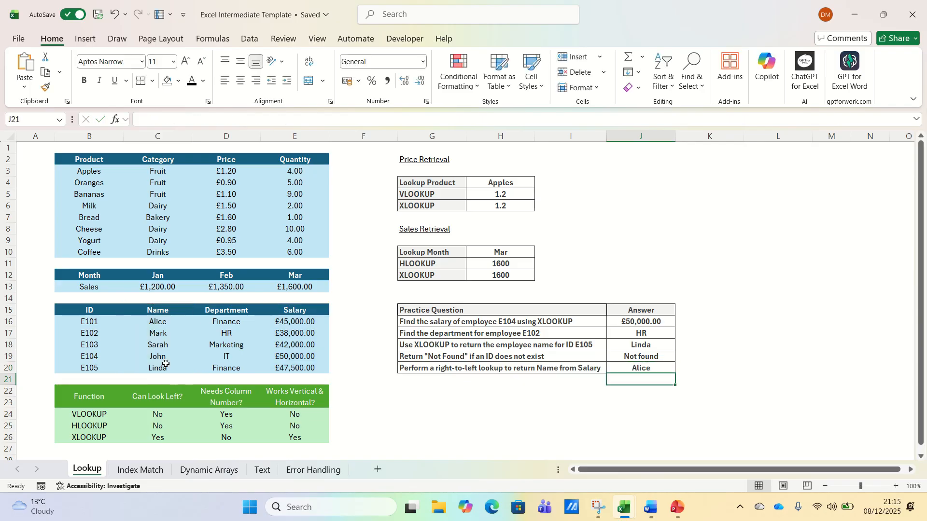